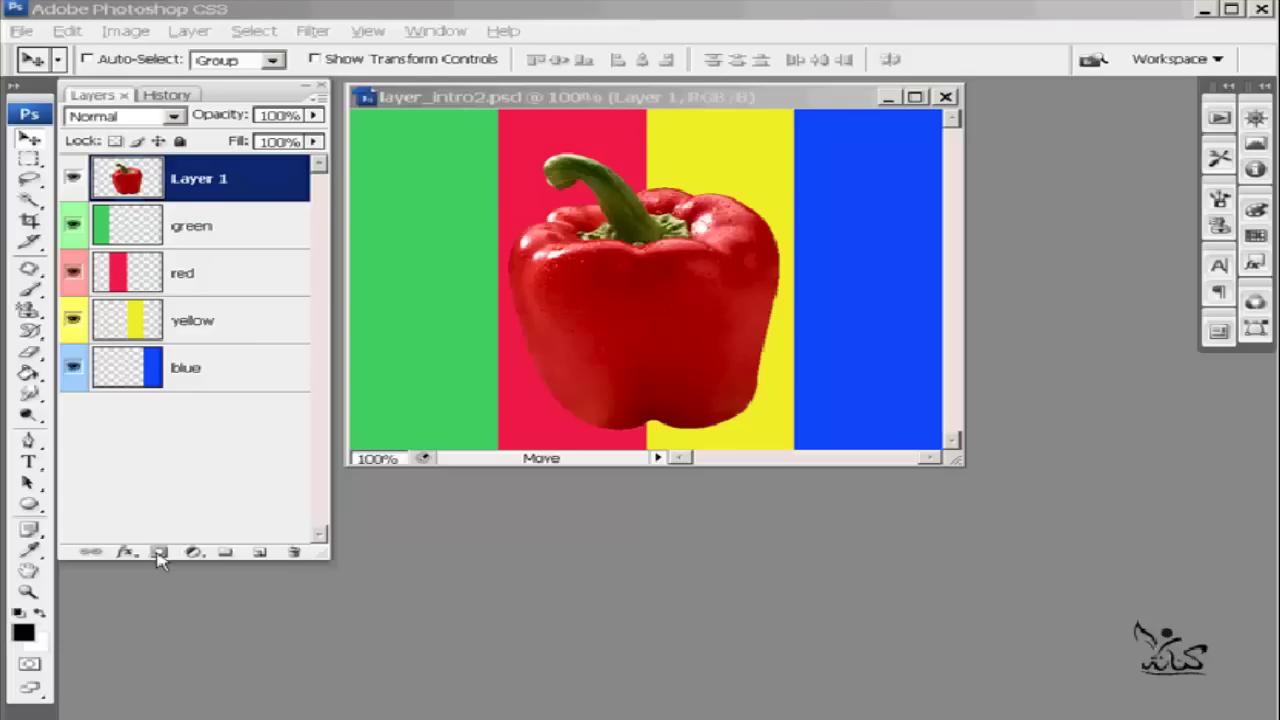
Step: Add a white layer mask to Layer 1 and display only that mask in the canvas
left_click(219, 189)
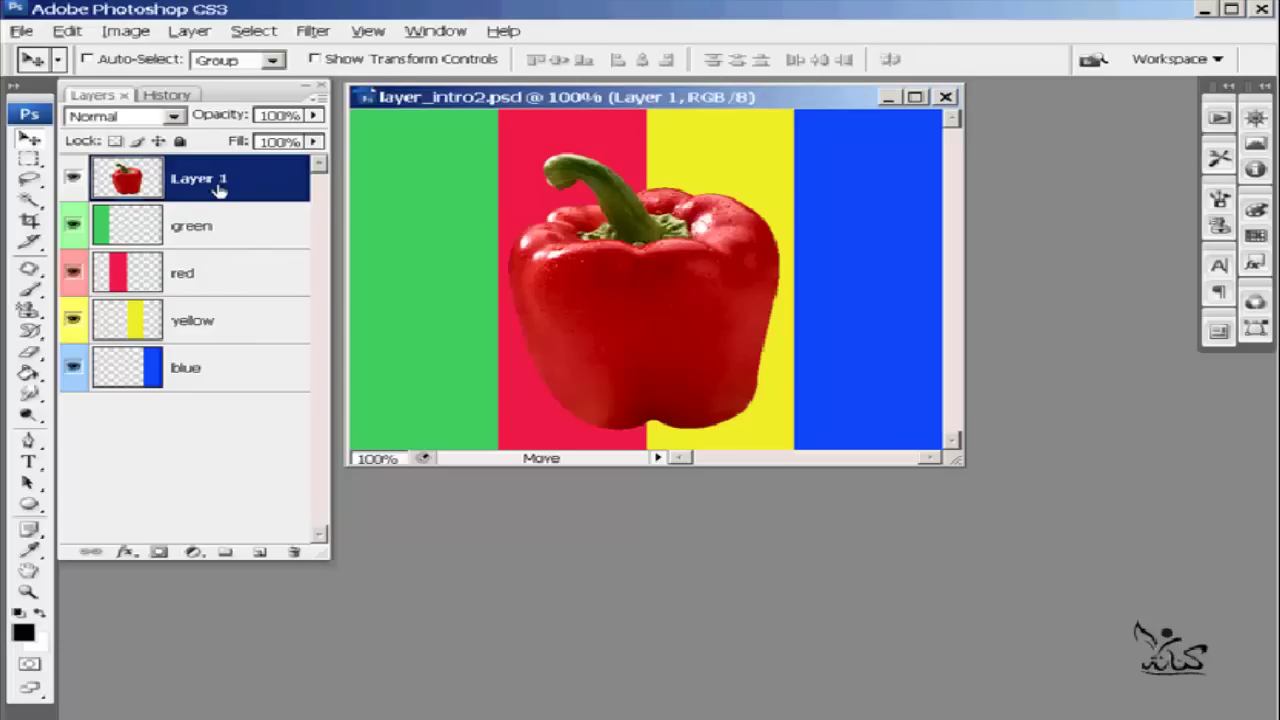
left_click(158, 553)
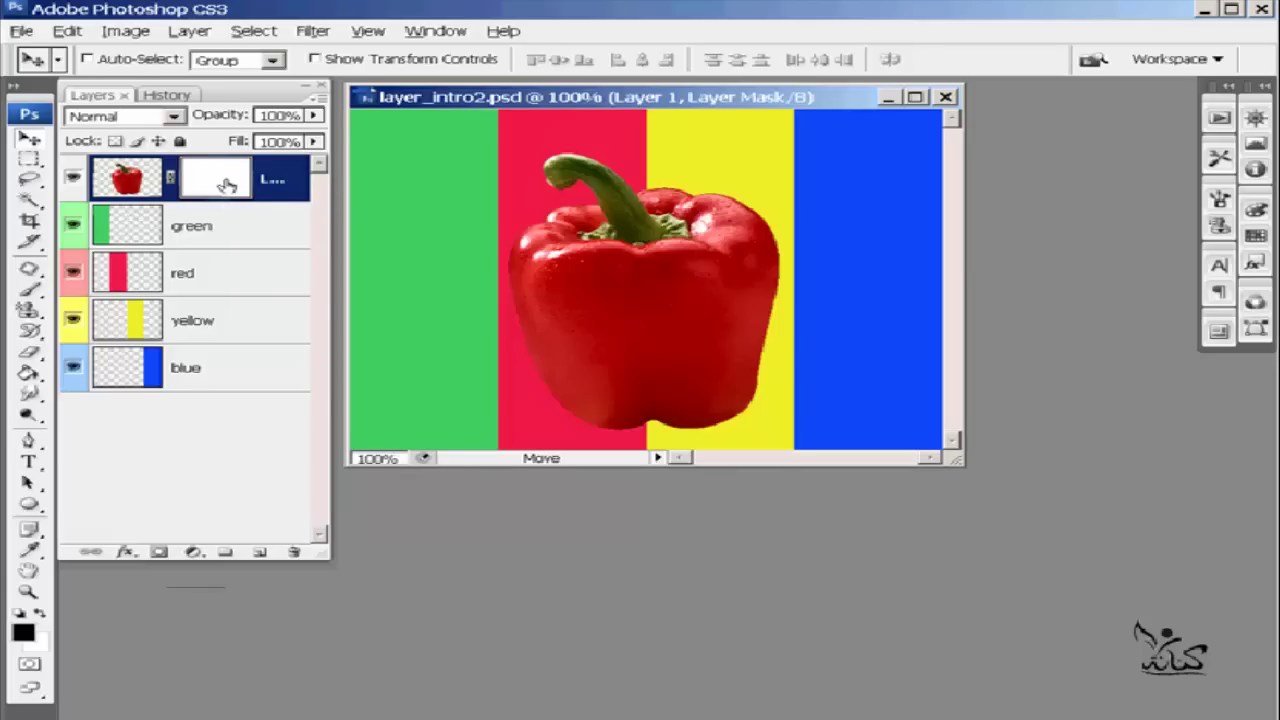
left_click(227, 185, "alt")
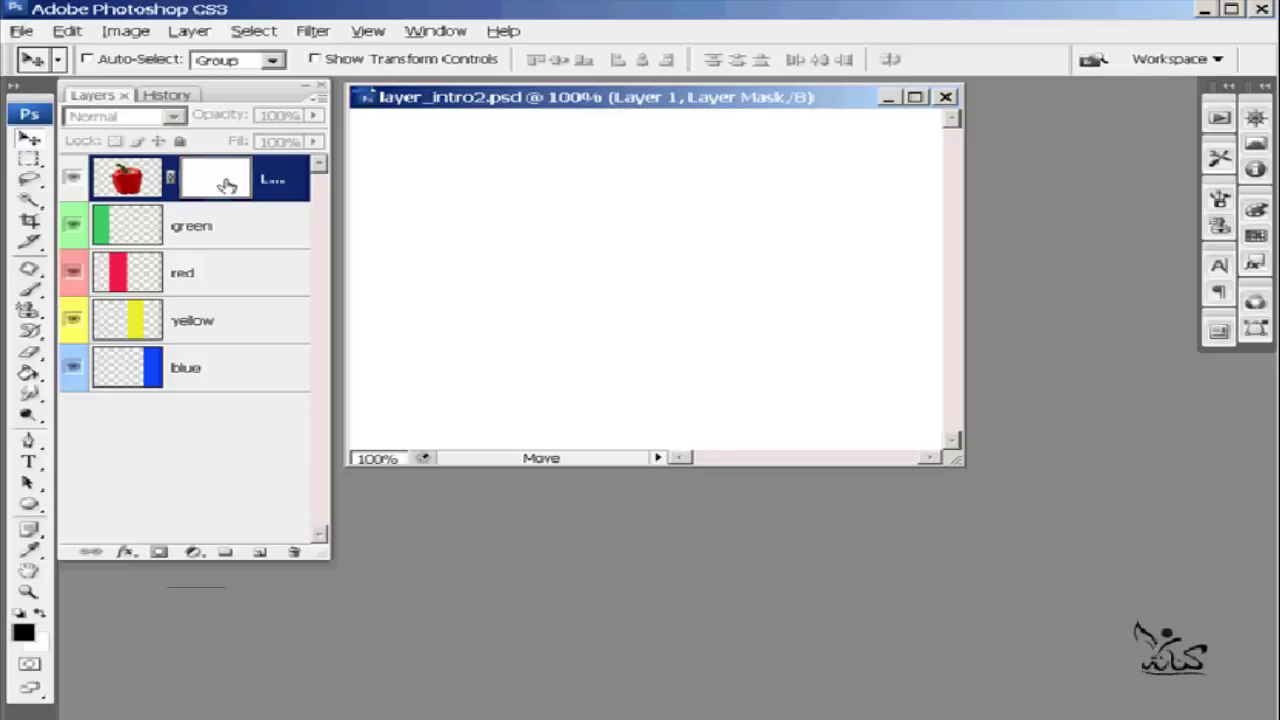
Step: Use the Brush at 100% opacity and 100% flow to paint a large black blob on the mask
left_click(30, 290)
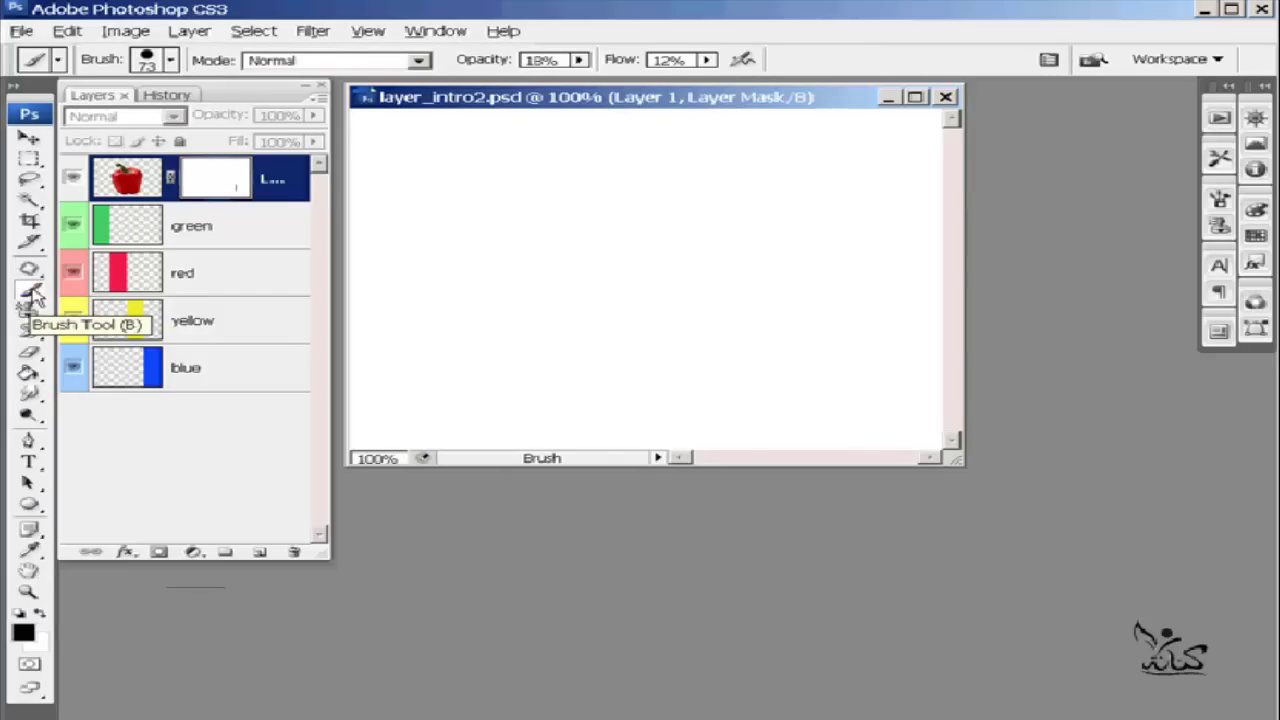
left_click(579, 60)
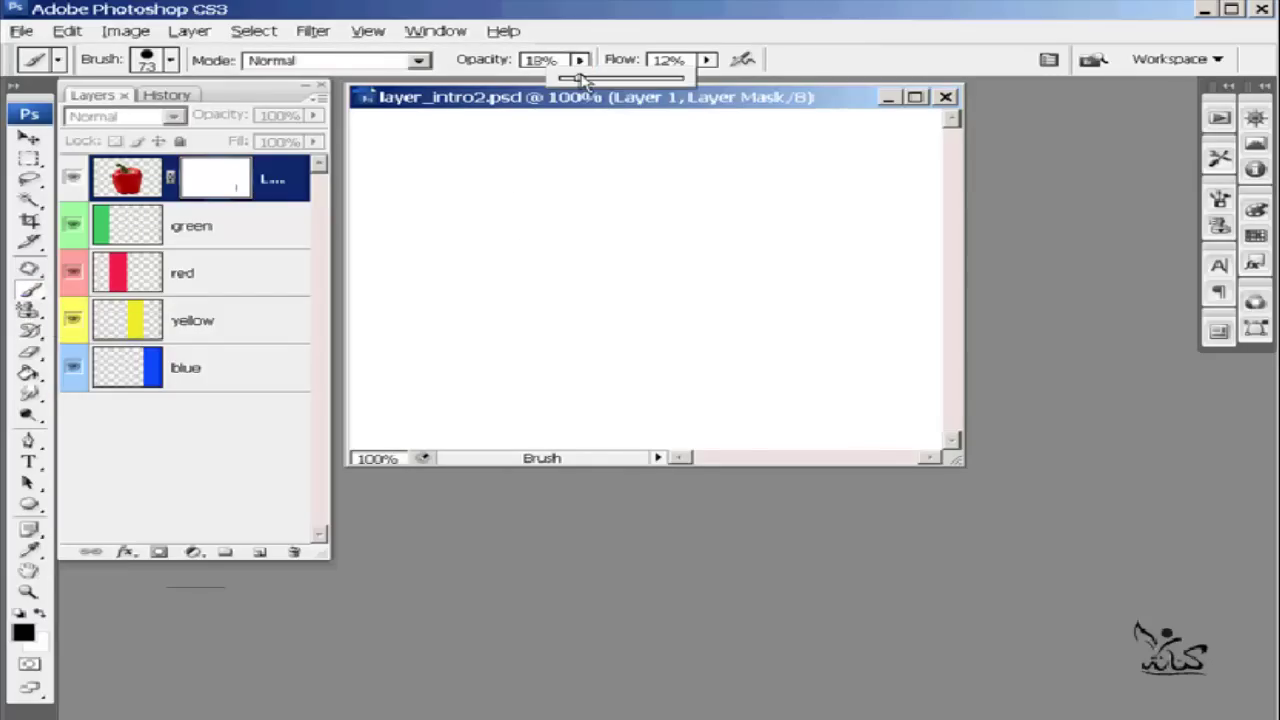
left_click_drag(583, 80, 693, 85)
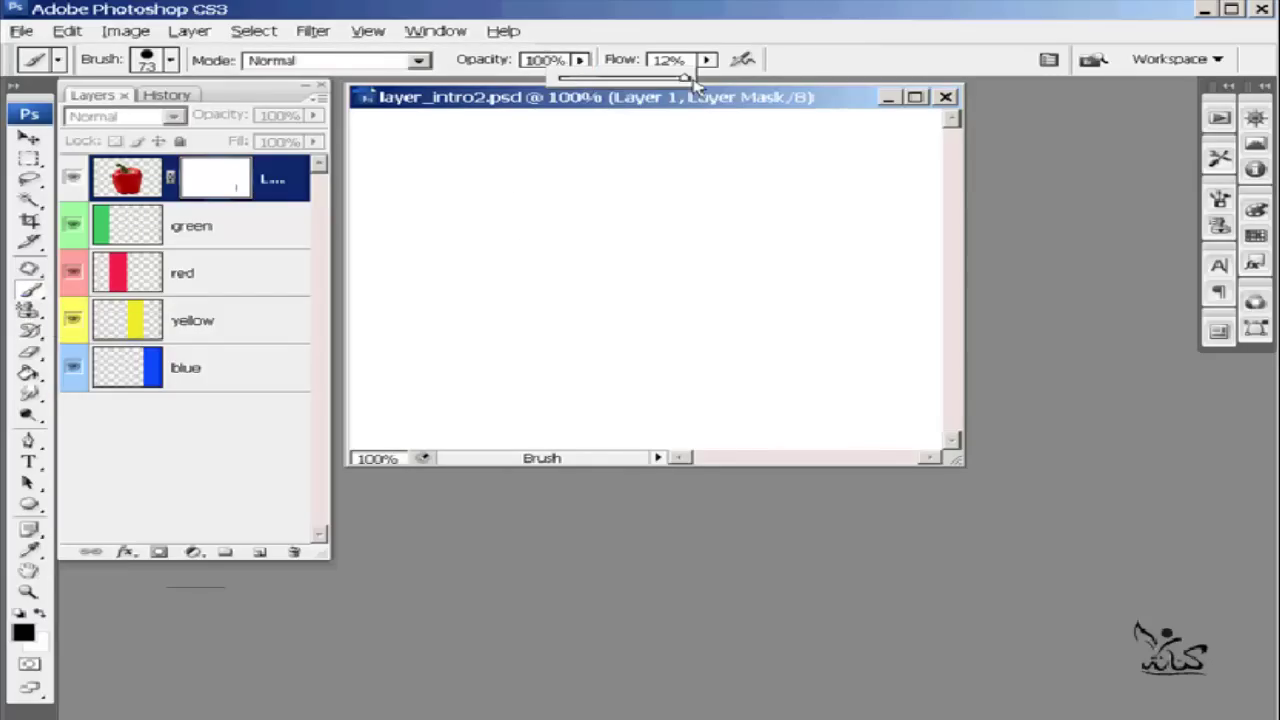
left_click(579, 62)
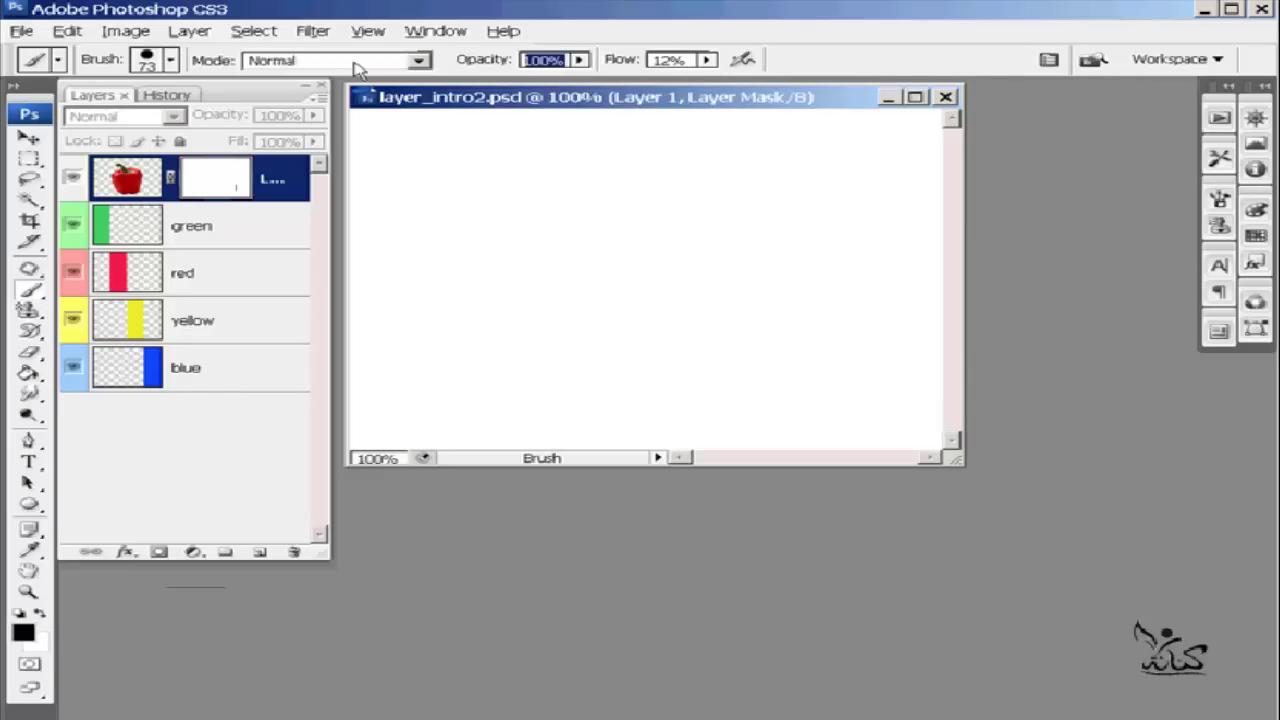
left_click(706, 60)
left_click_drag(712, 79, 826, 78)
left_click(708, 62)
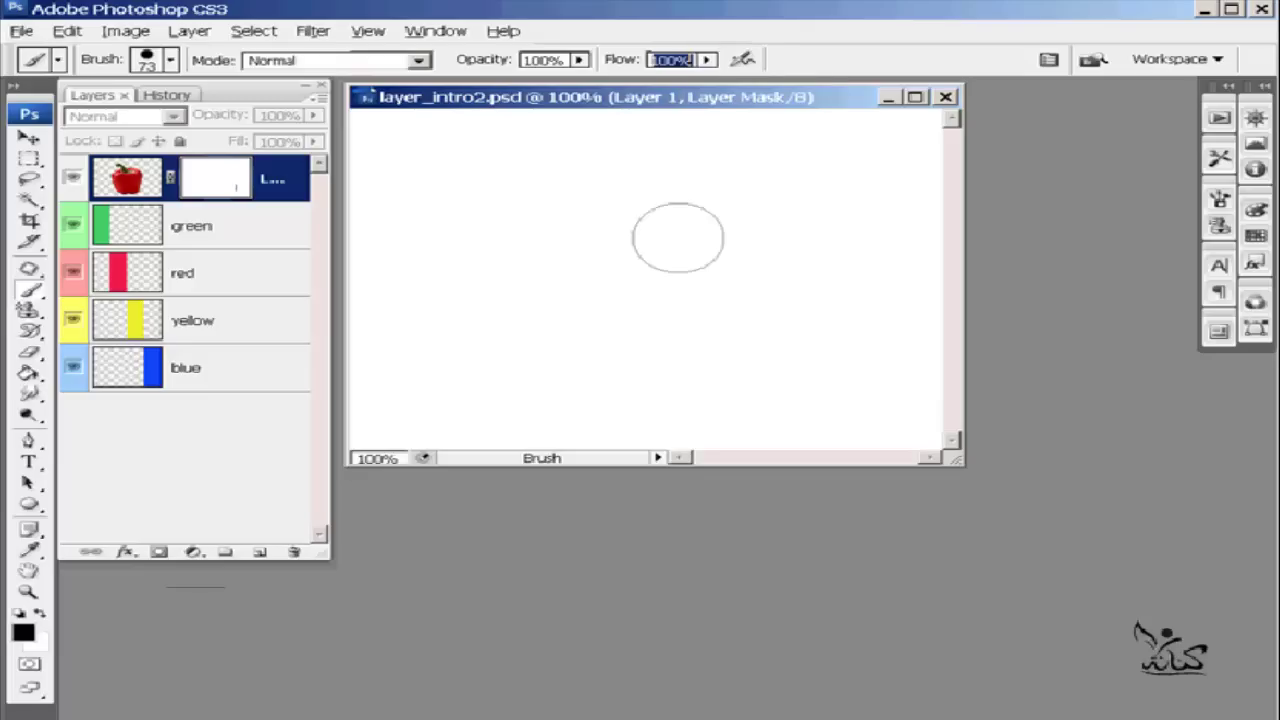
left_click_drag(785, 203, 600, 262)
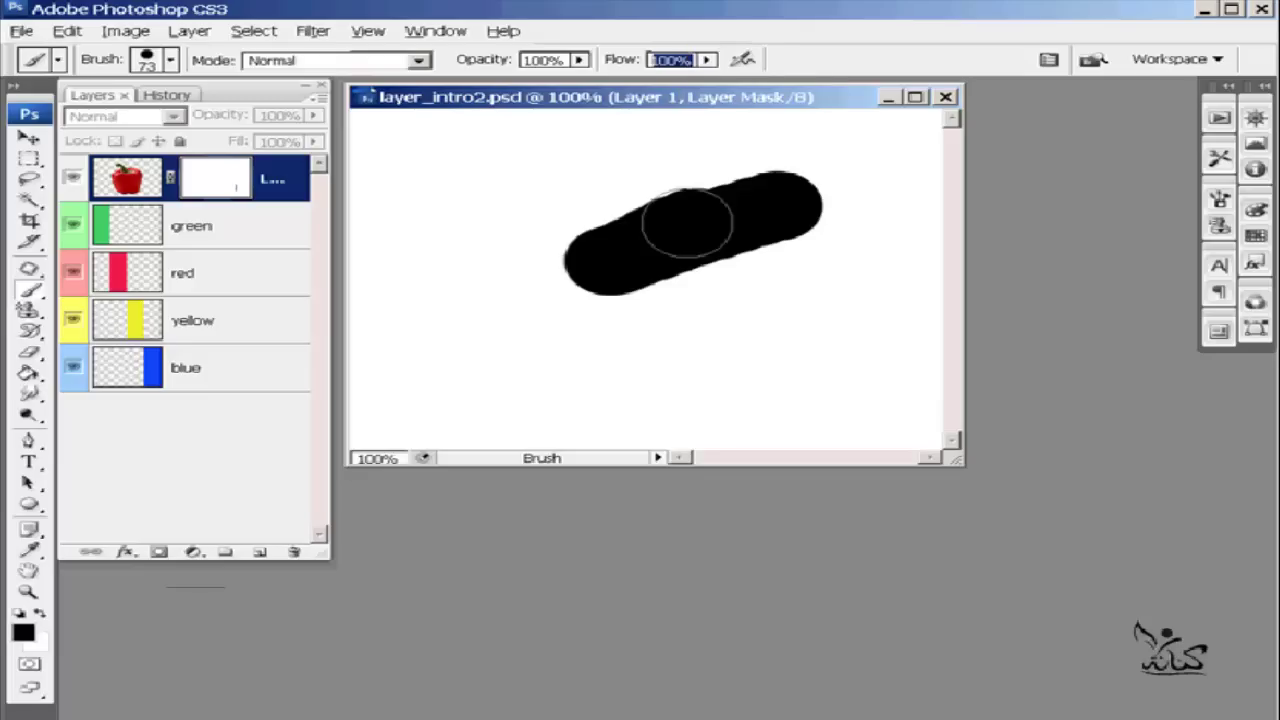
mouse_move(687, 222)
left_mouse_down()
mouse_move(617, 309)
mouse_move(756, 368)
left_mouse_up()
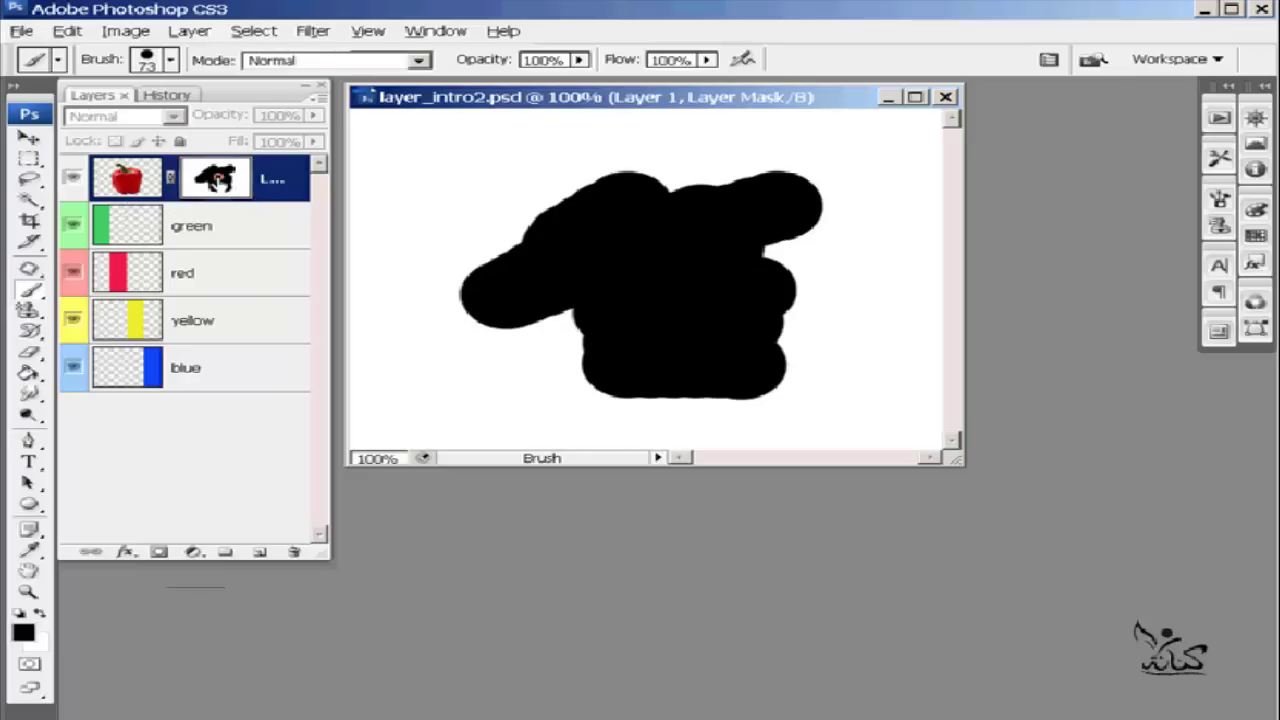
Step: Compare the black-masked composite, then wipe the whole mask back to white and deselect
left_click(126, 180)
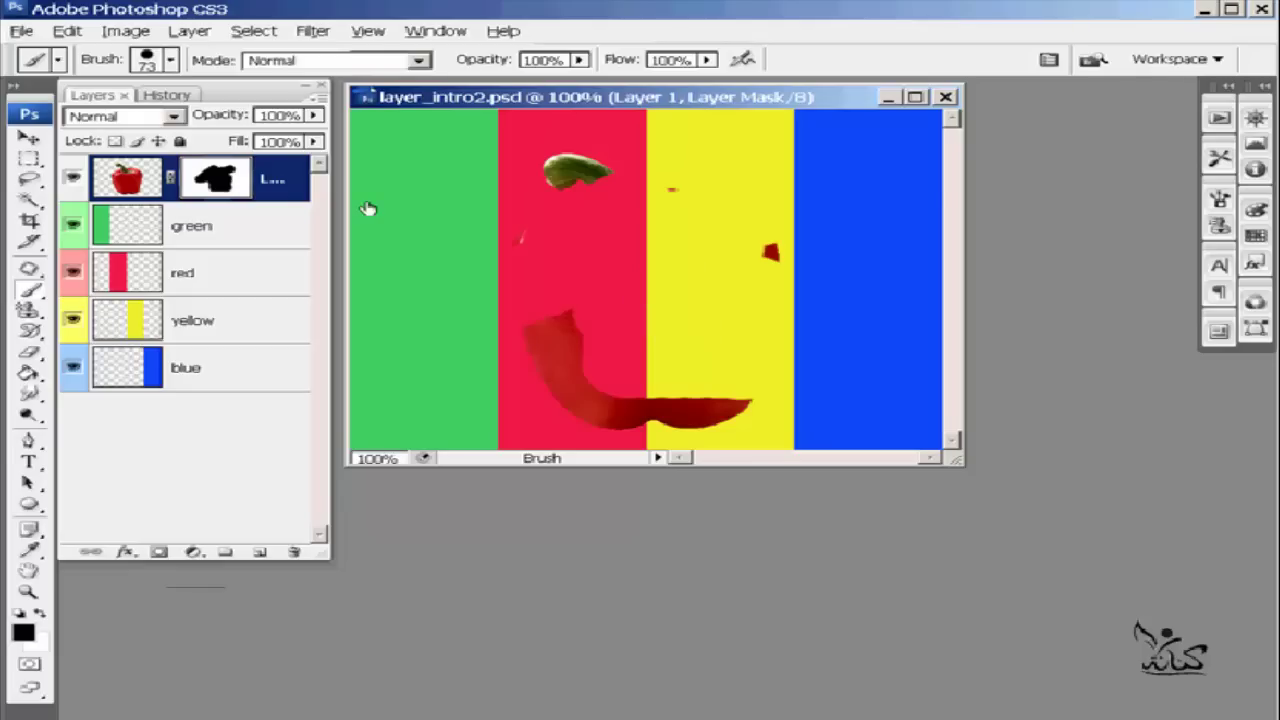
left_click(215, 178, "alt")
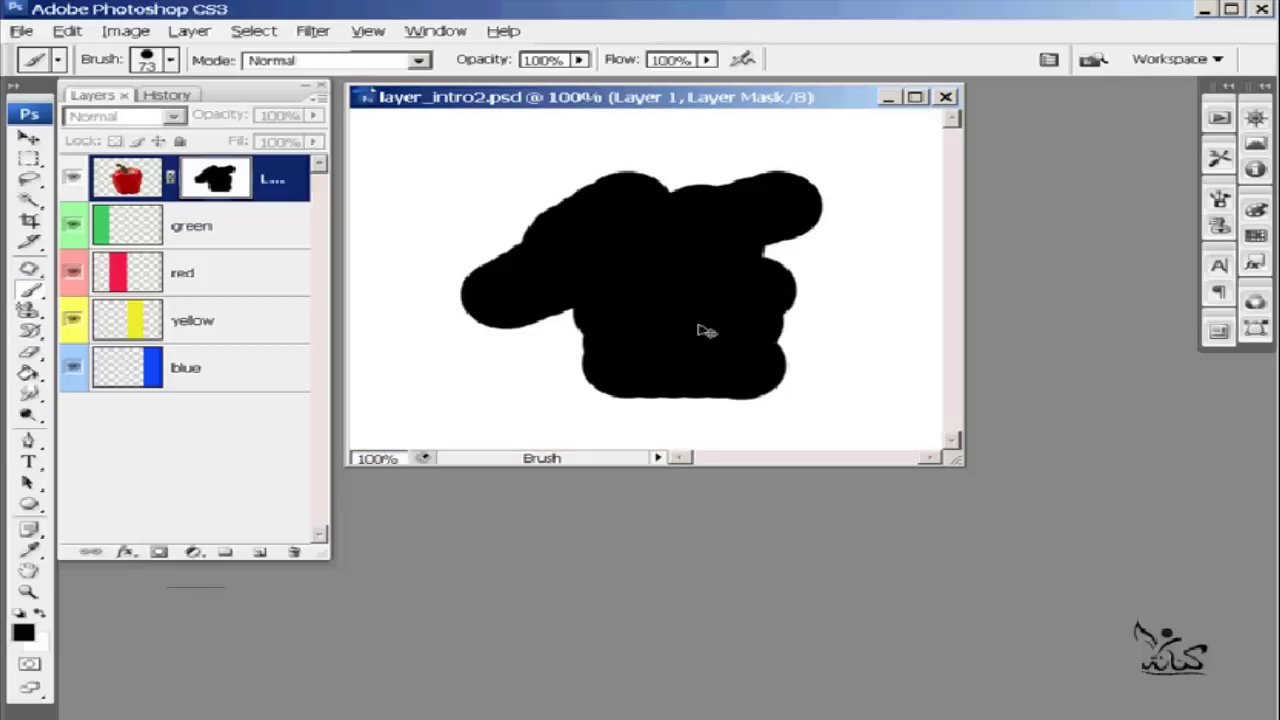
key("ctrl+a")
key("Delete")
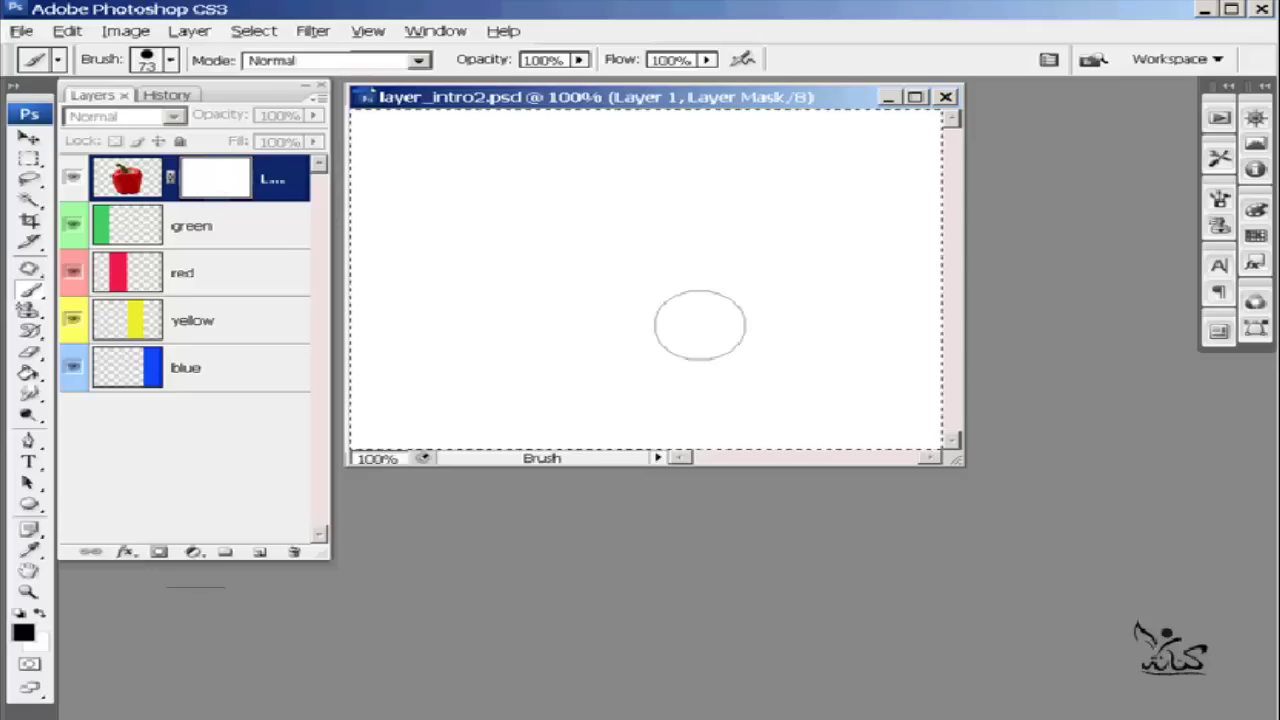
key("ctrl+d")
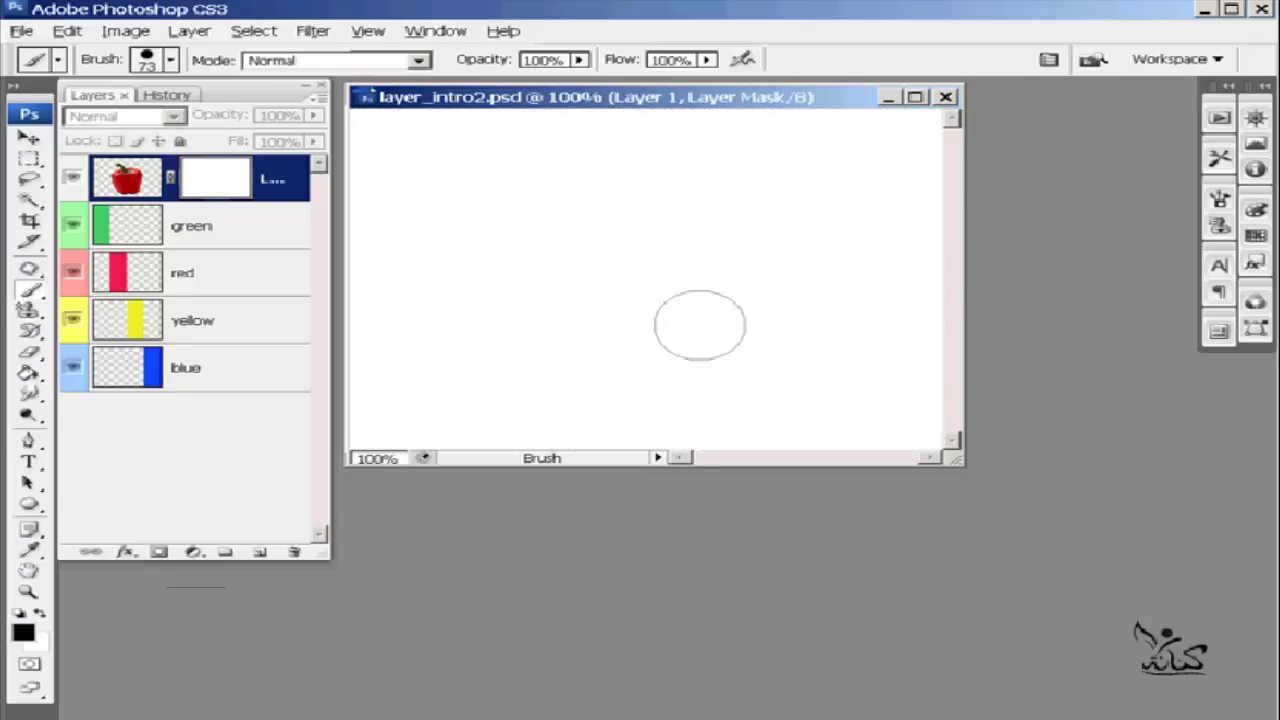
Step: Paint faint grey strokes on the mask at 13% brush opacity, then view the composite
left_click(579, 60)
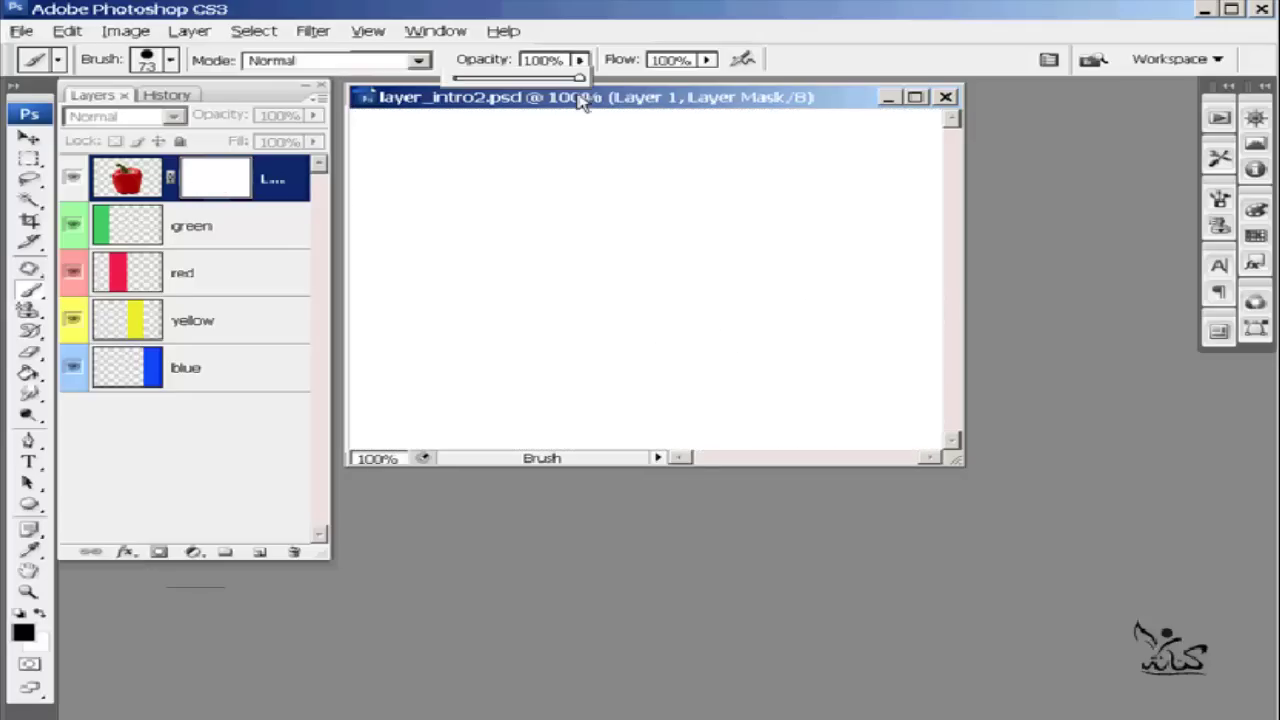
left_click(467, 78)
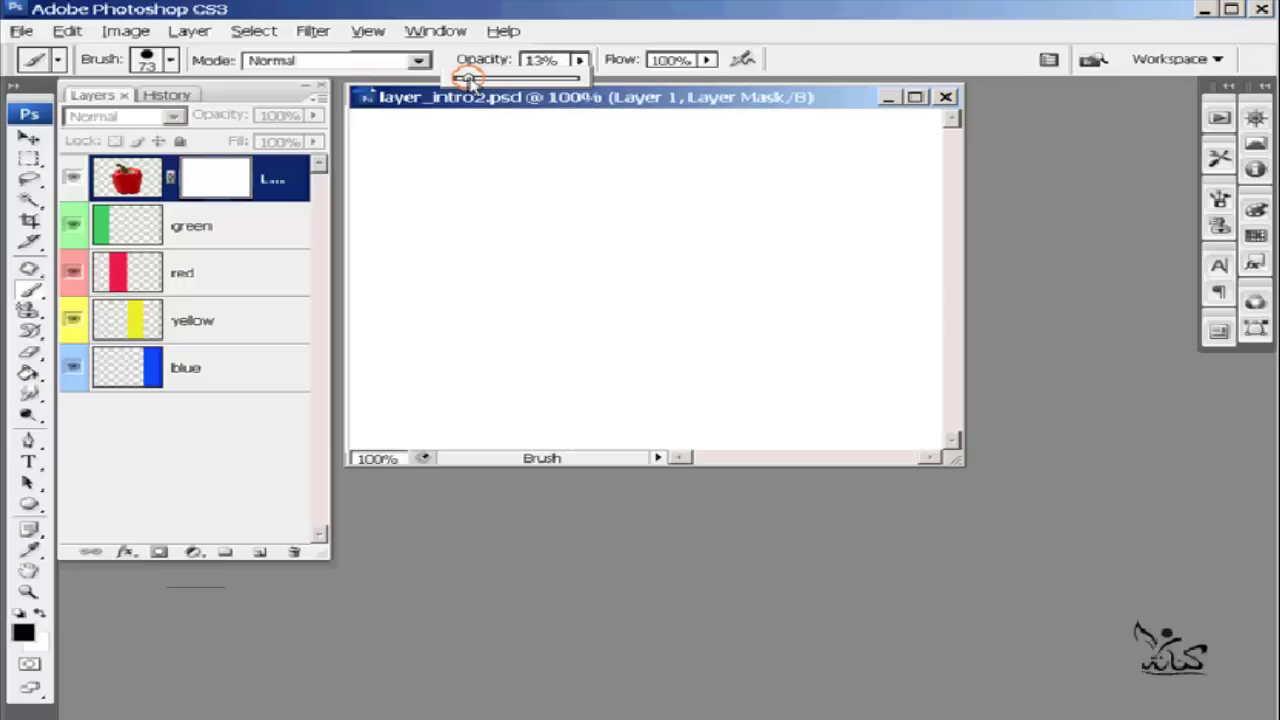
left_click(580, 61)
mouse_move(733, 226)
left_mouse_down()
mouse_move(652, 369)
mouse_move(687, 322)
left_mouse_up()
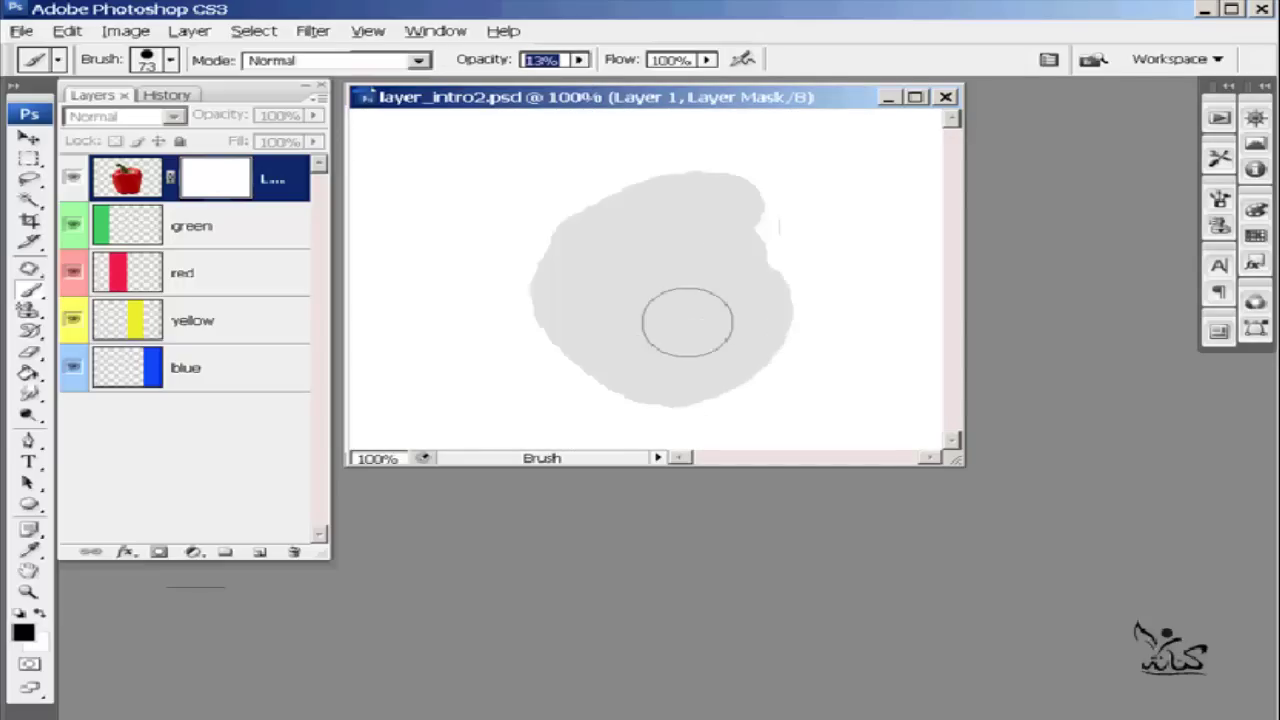
left_click(763, 243)
left_click_drag(478, 372, 829, 235)
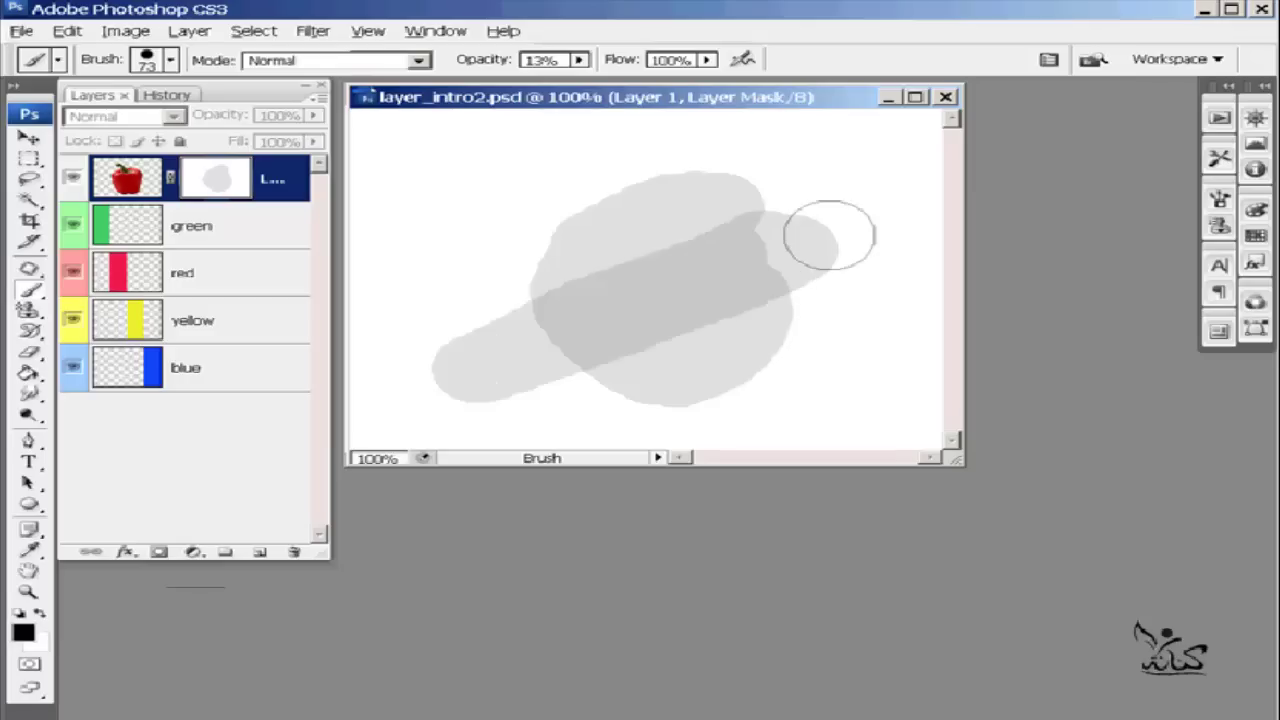
left_click(829, 235)
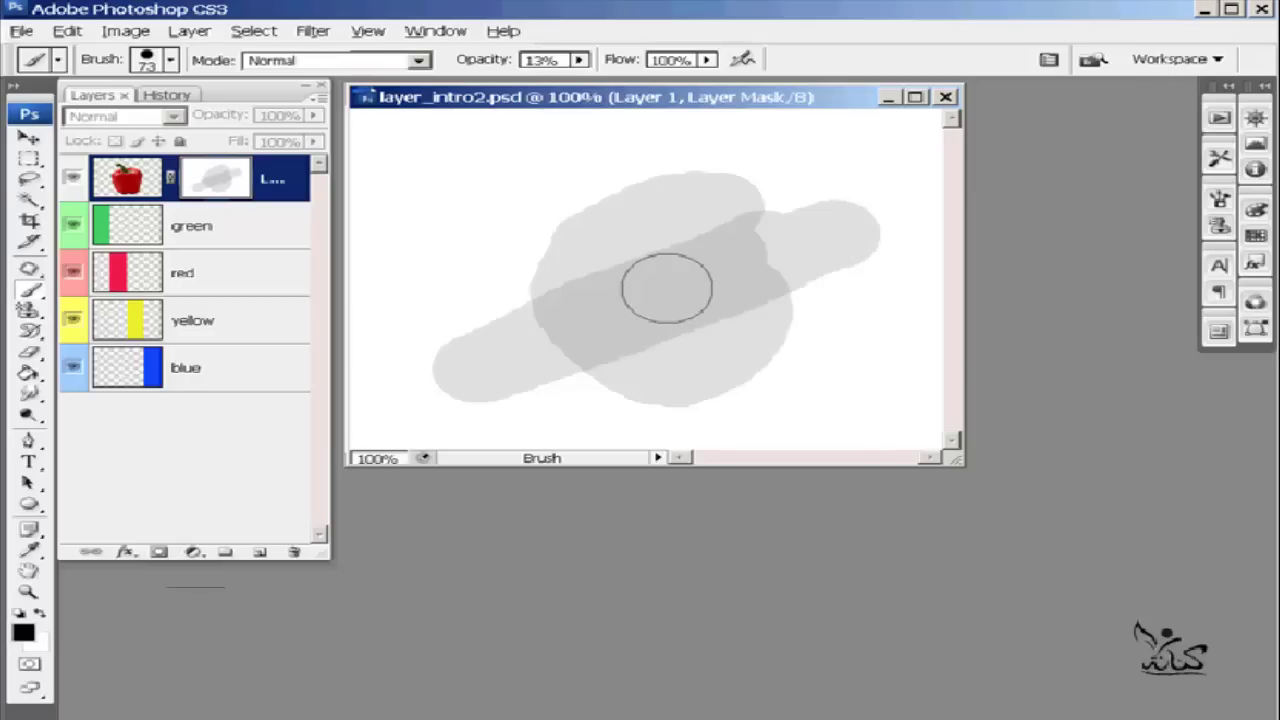
left_click(210, 183, "alt")
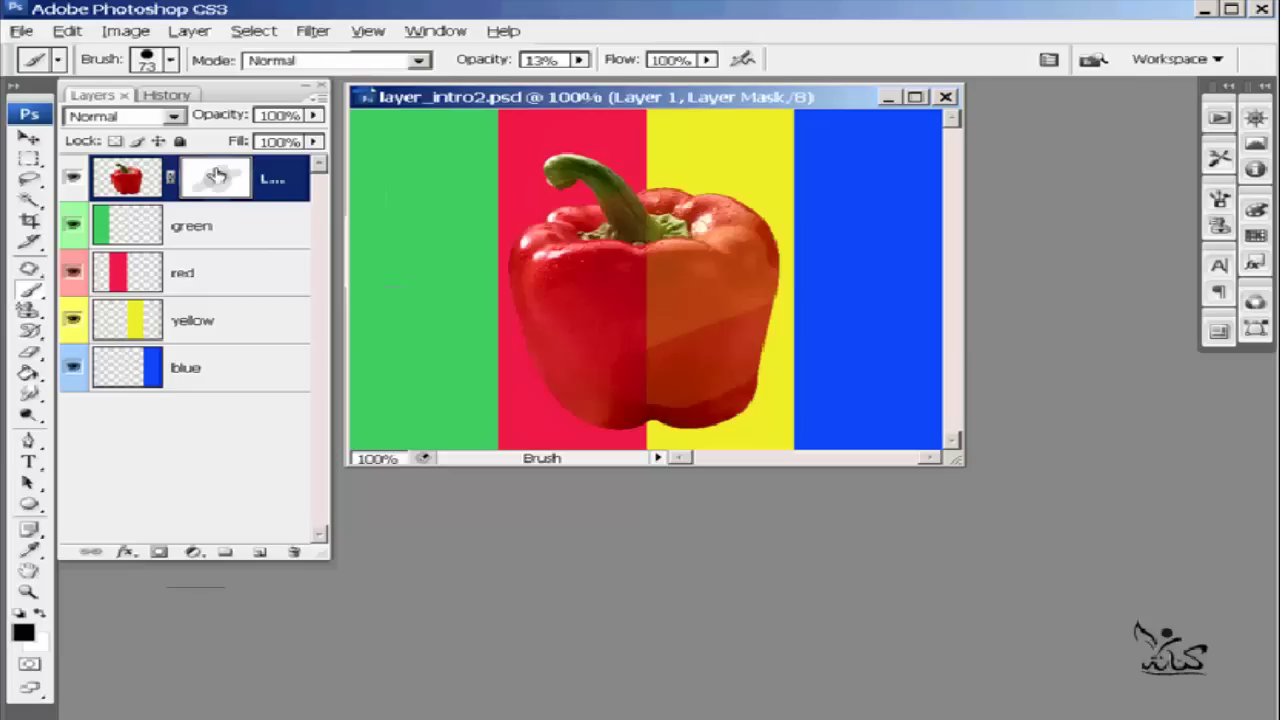
Step: Clear the grey strokes by filling Layer 1's mask with white, then return to the composite
left_click(217, 176, "alt")
key("ctrl+a")
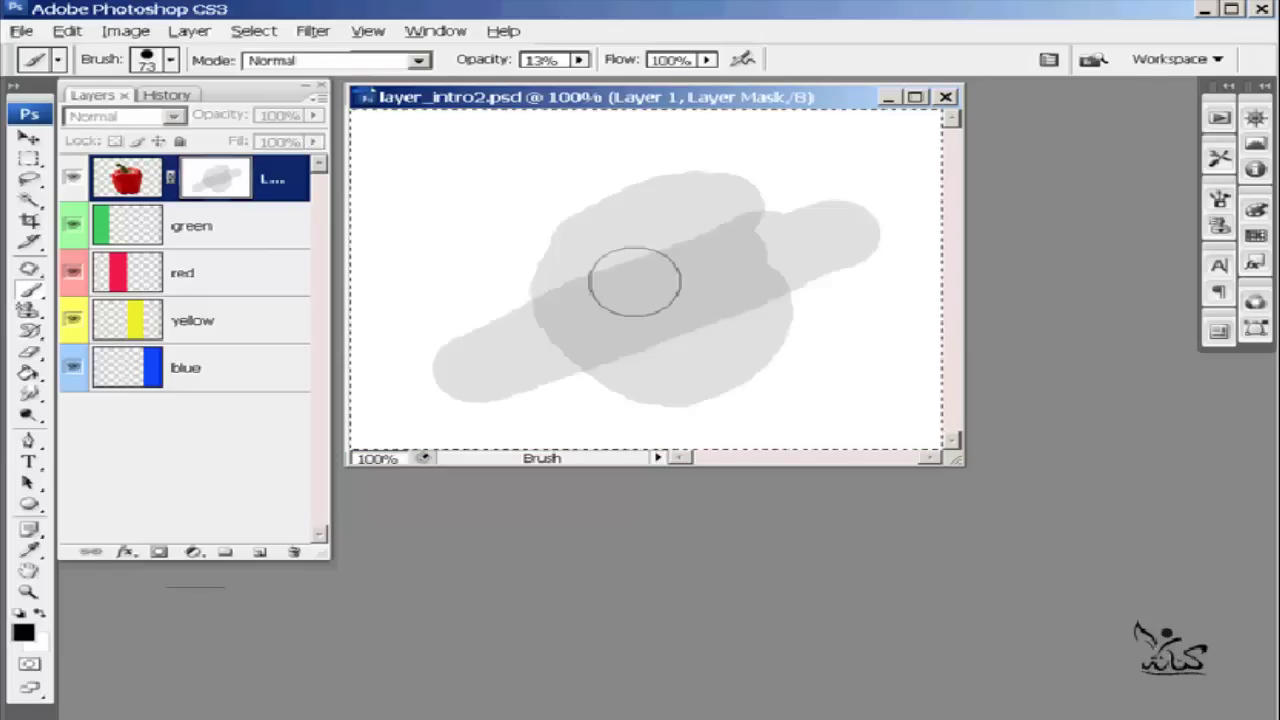
key("Delete")
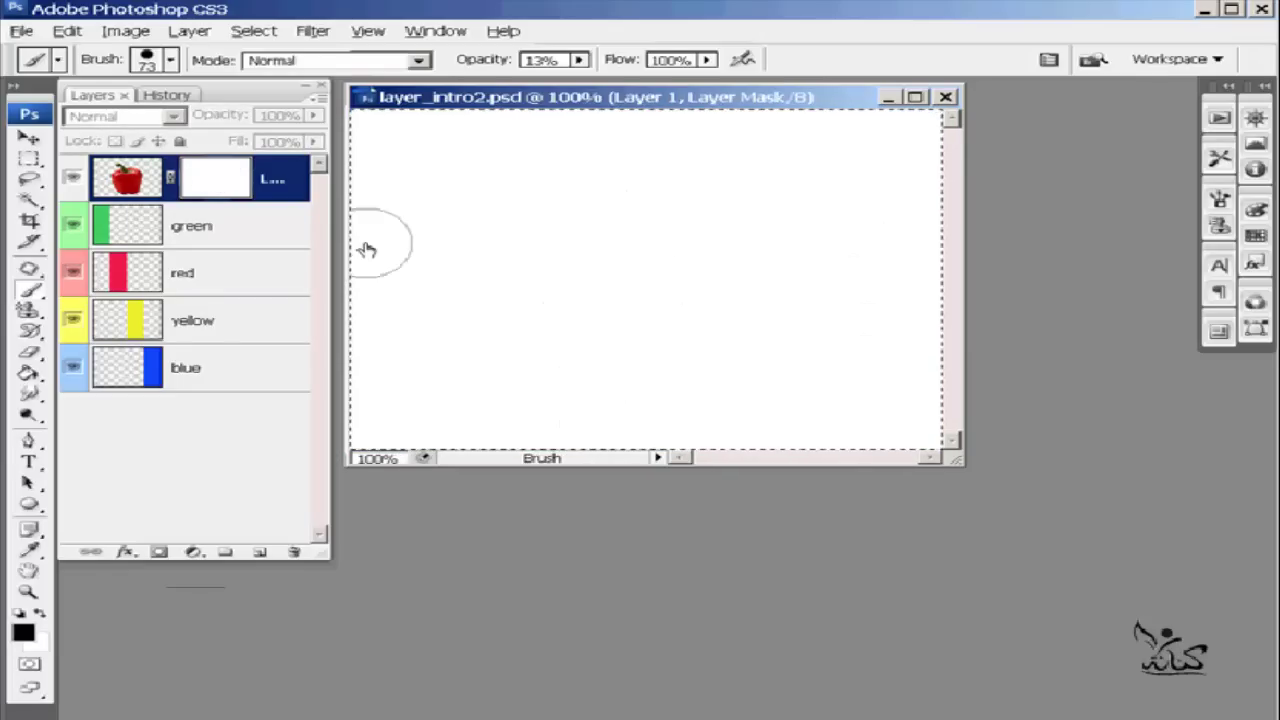
left_click(128, 182)
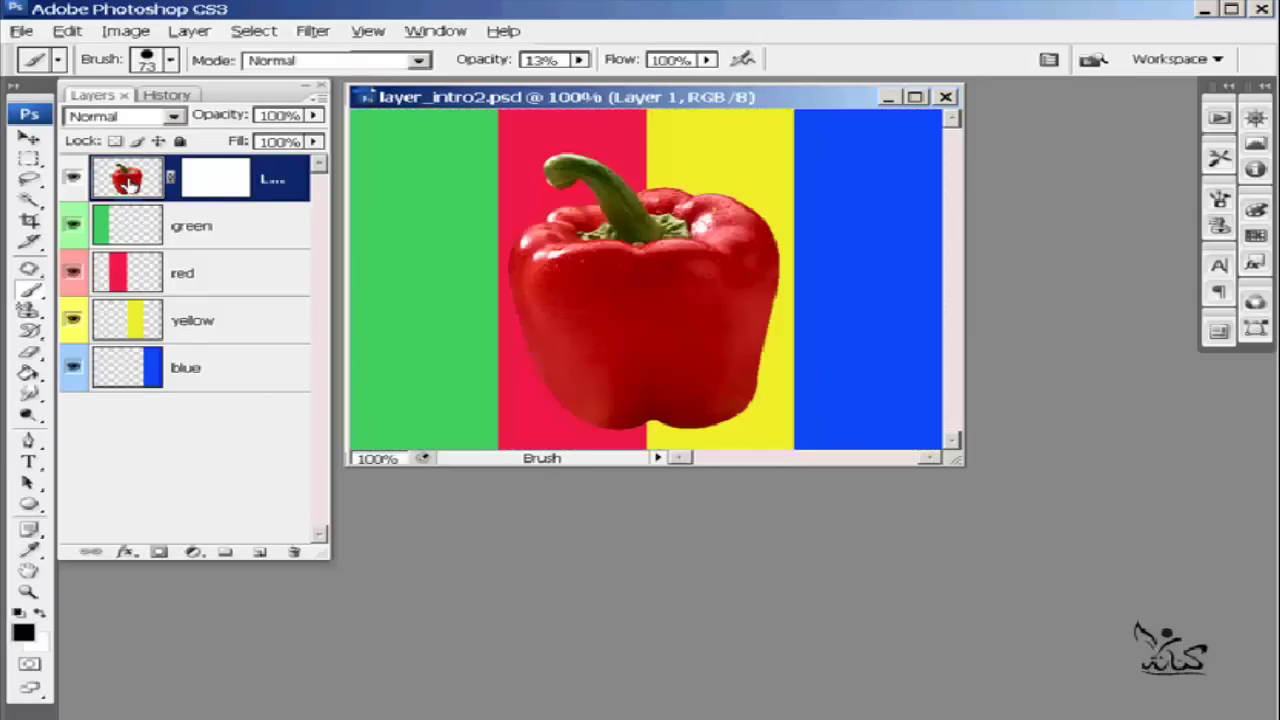
Step: Load the pepper's outline as a selection and show the mask alone
left_click(131, 185, "ctrl")
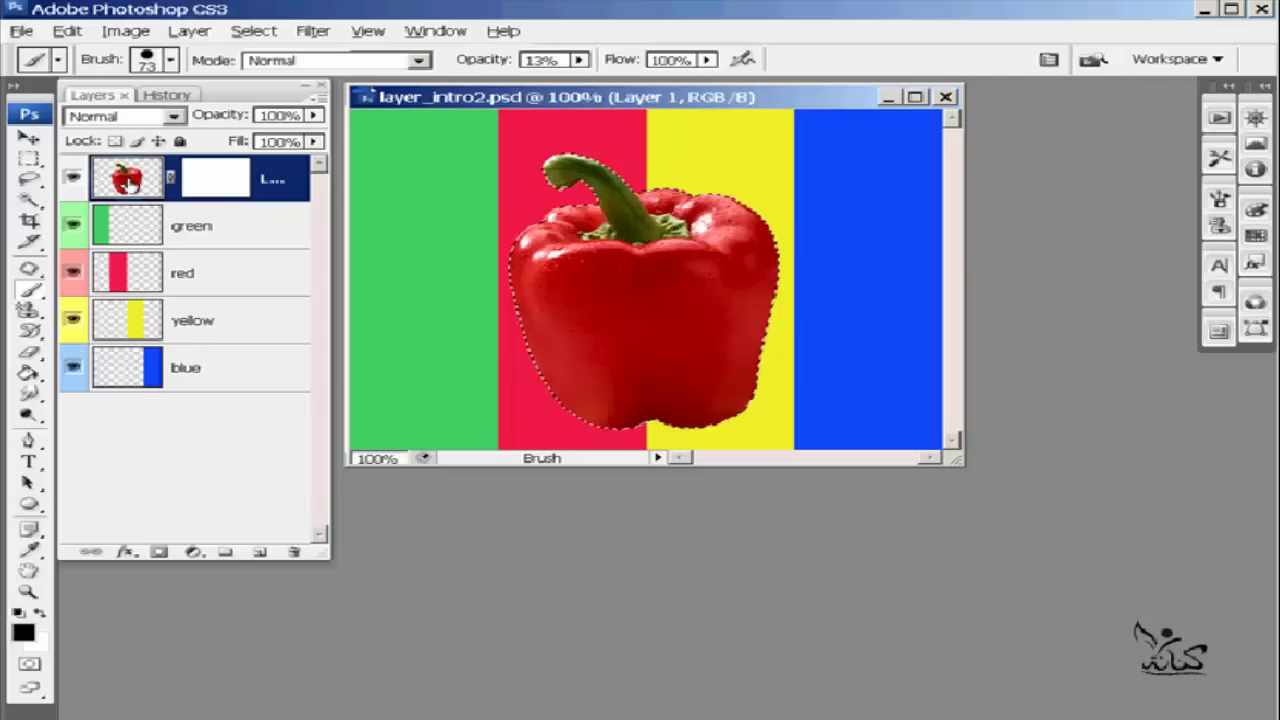
left_click(230, 178)
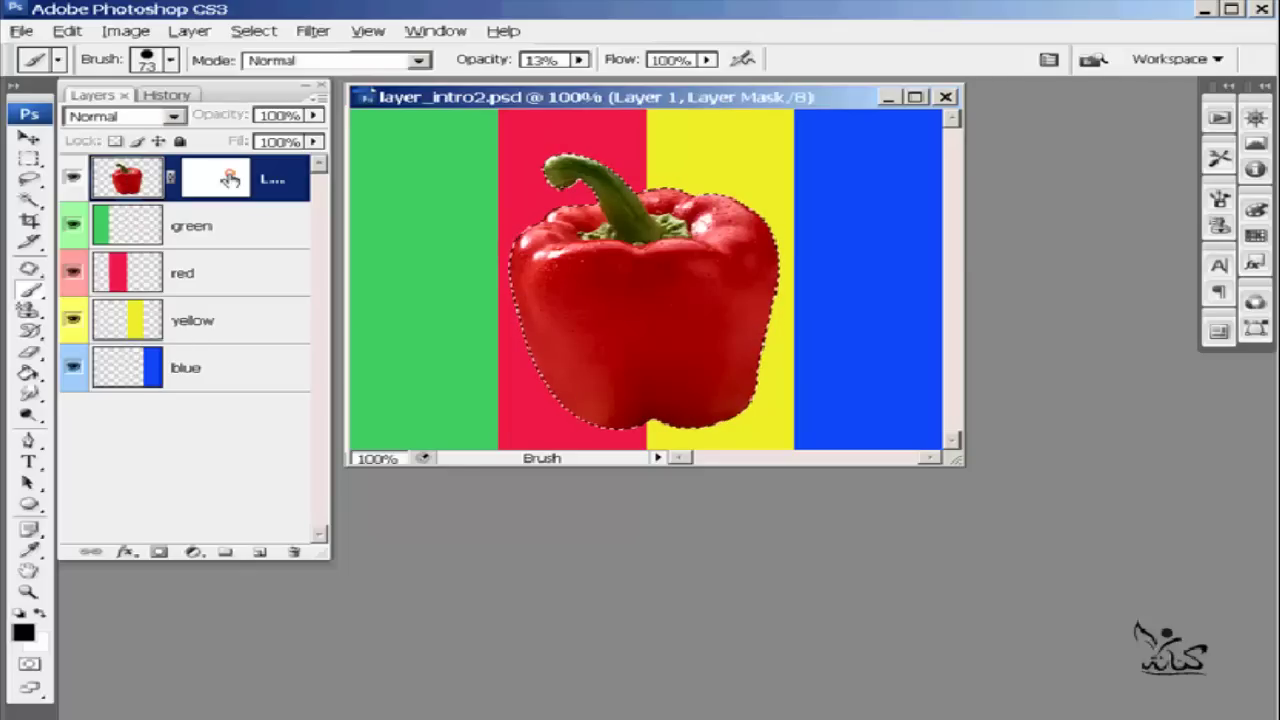
left_click(230, 178, "alt")
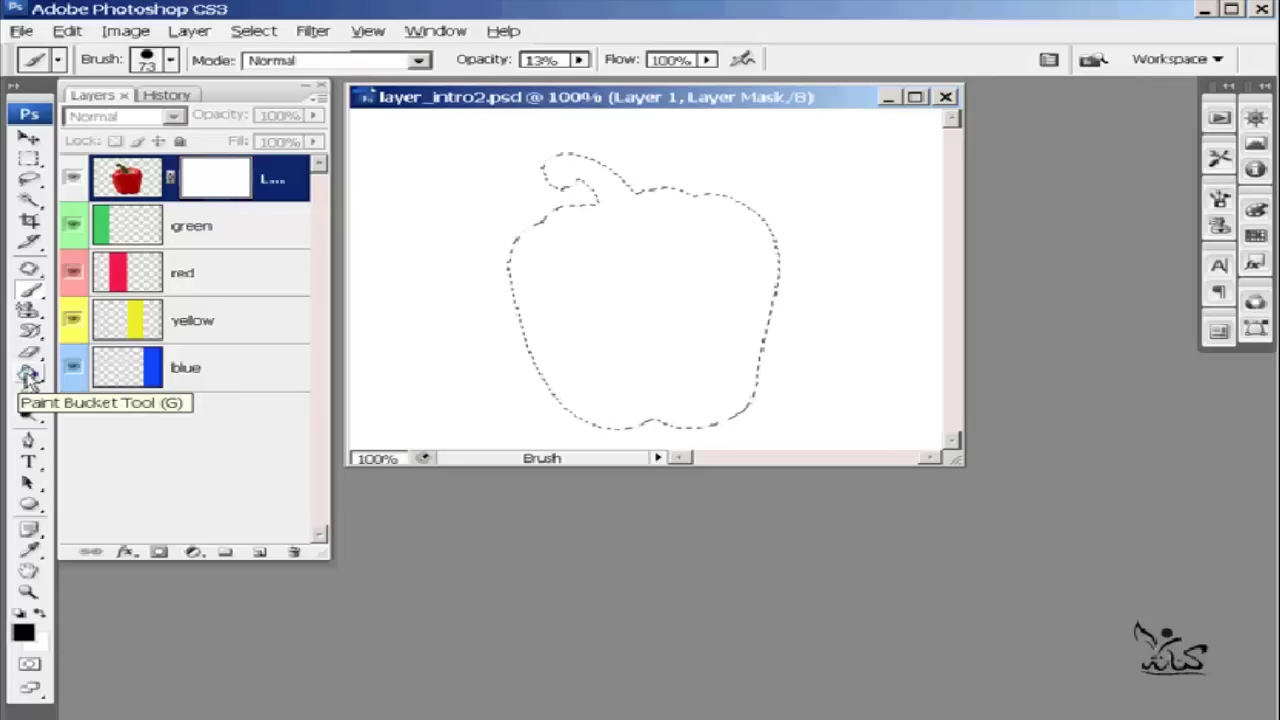
Step: Draw a first linear gradient across the pepper shape on the mask
left_click_drag(29, 378, 90, 378)
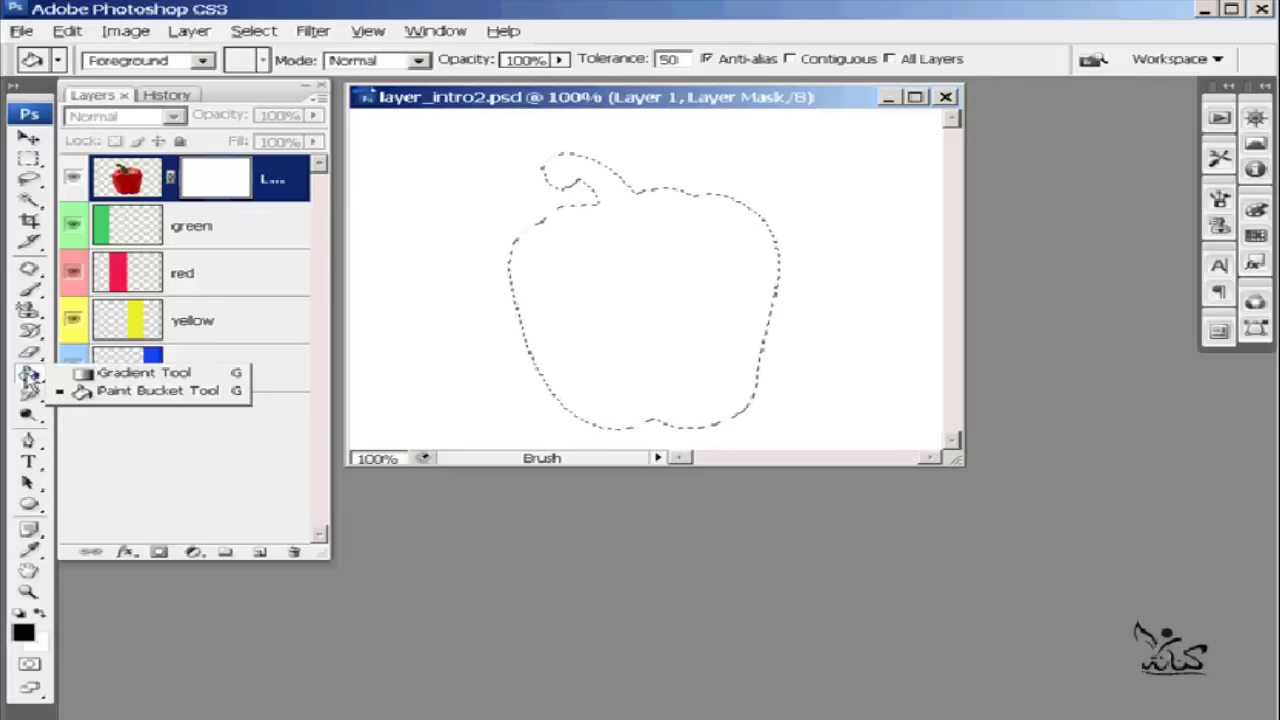
left_click(88, 372)
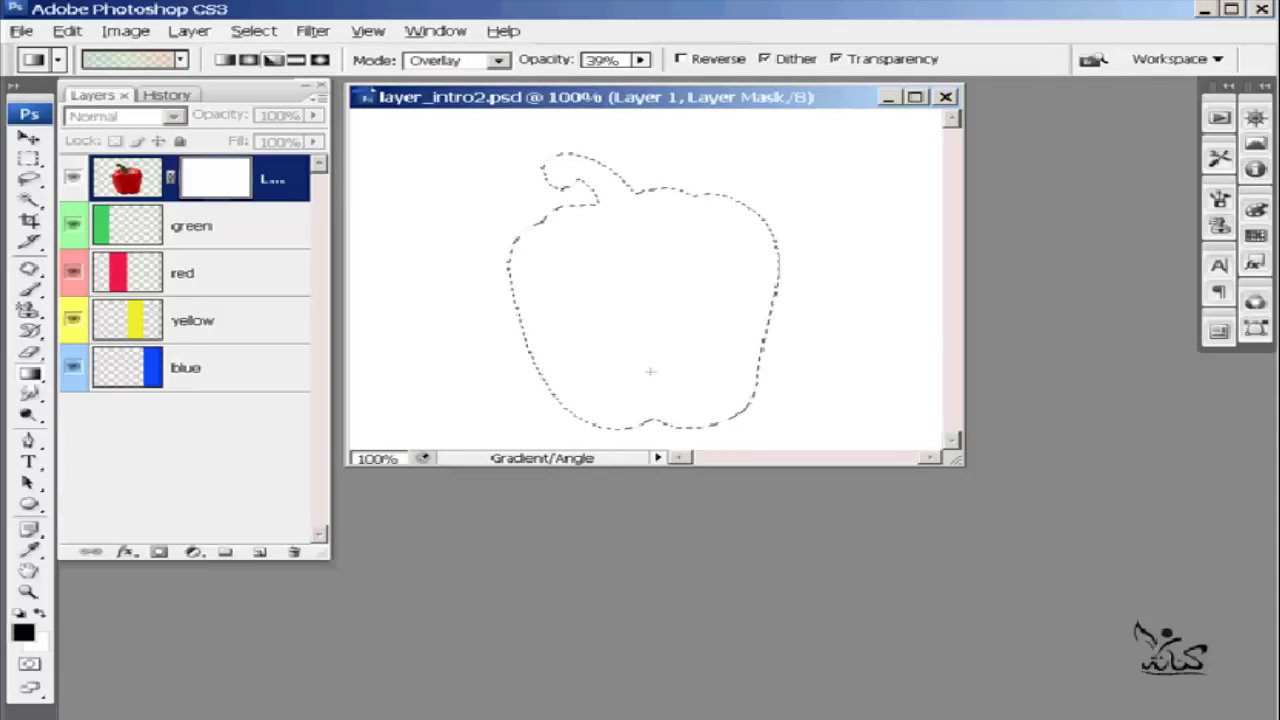
left_click(230, 61)
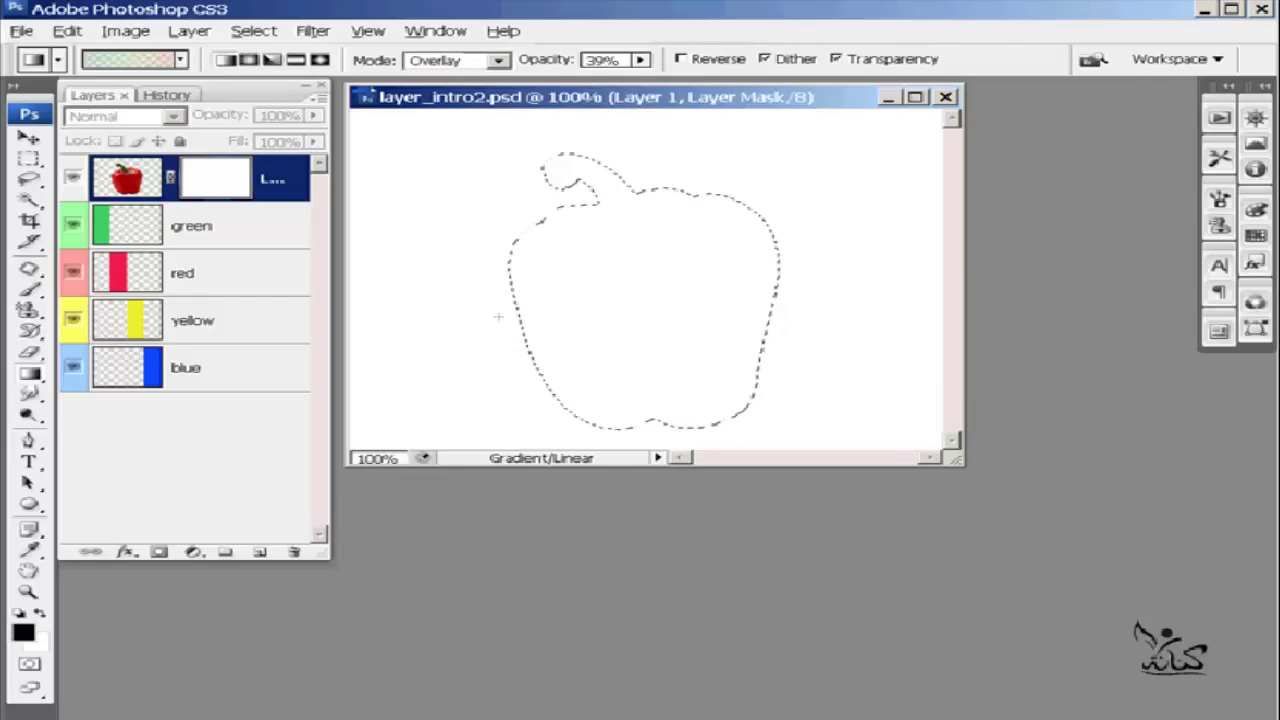
left_click_drag(402, 300, 901, 265)
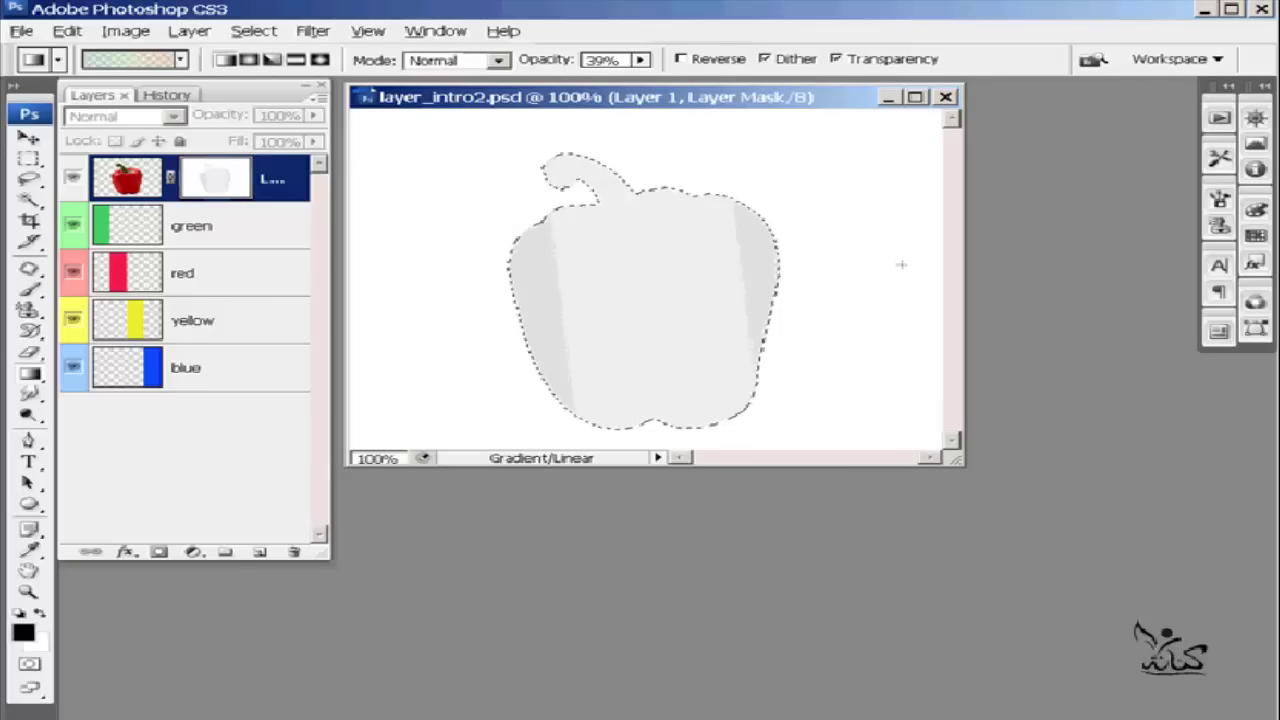
Step: Redraw the gradient diagonally at 100% opacity, then return to the composite view
left_click(641, 60)
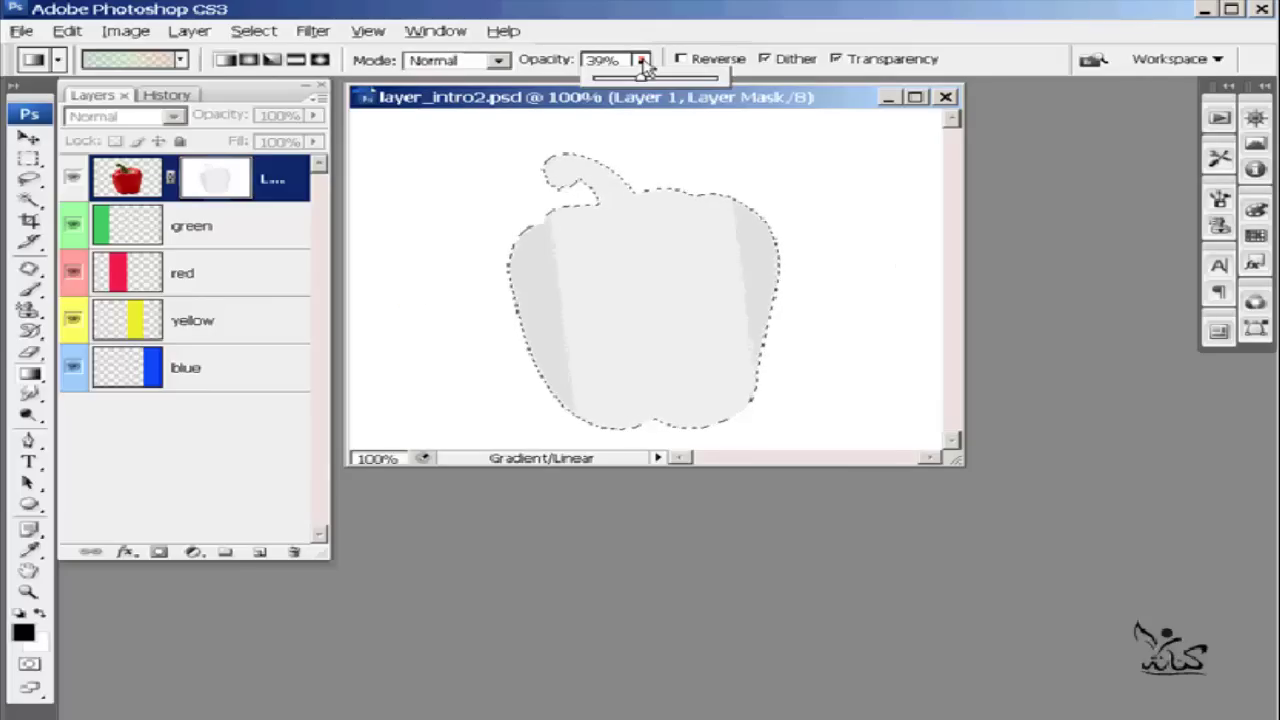
left_click_drag(645, 70, 714, 80)
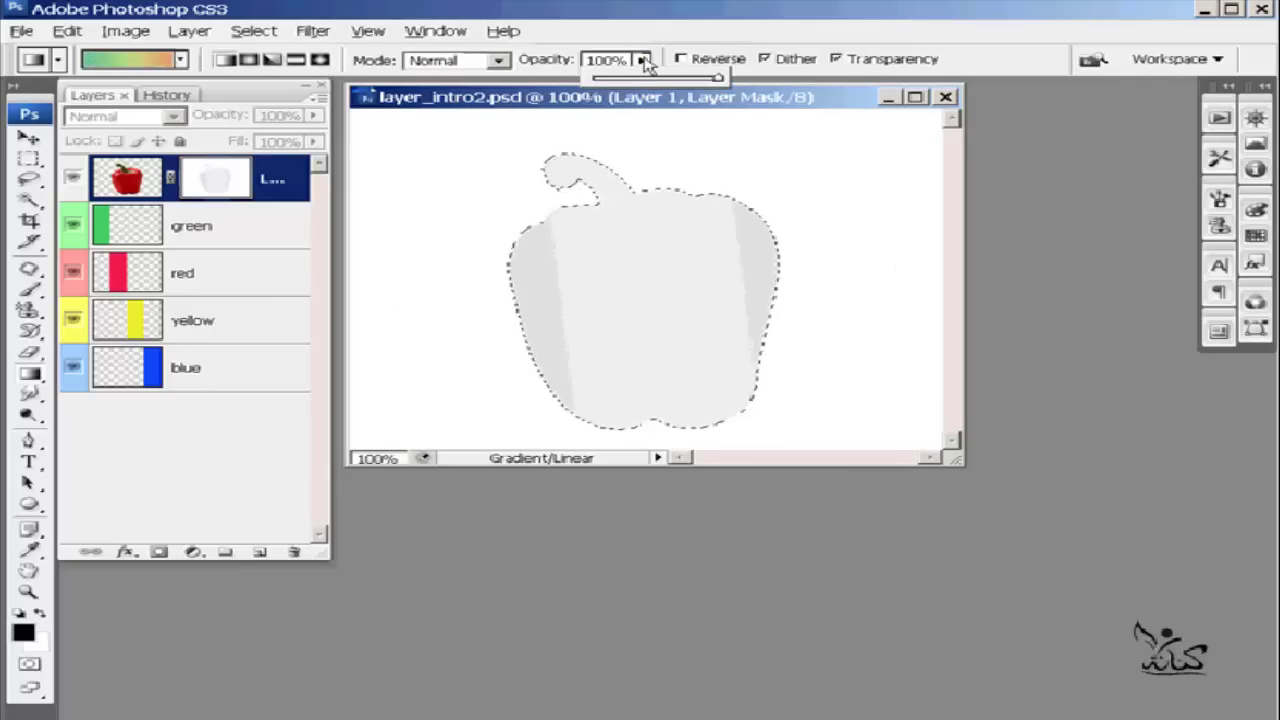
left_click(585, 224)
mouse_move(643, 263)
left_mouse_down()
mouse_move(457, 340)
mouse_move(840, 202)
left_mouse_up()
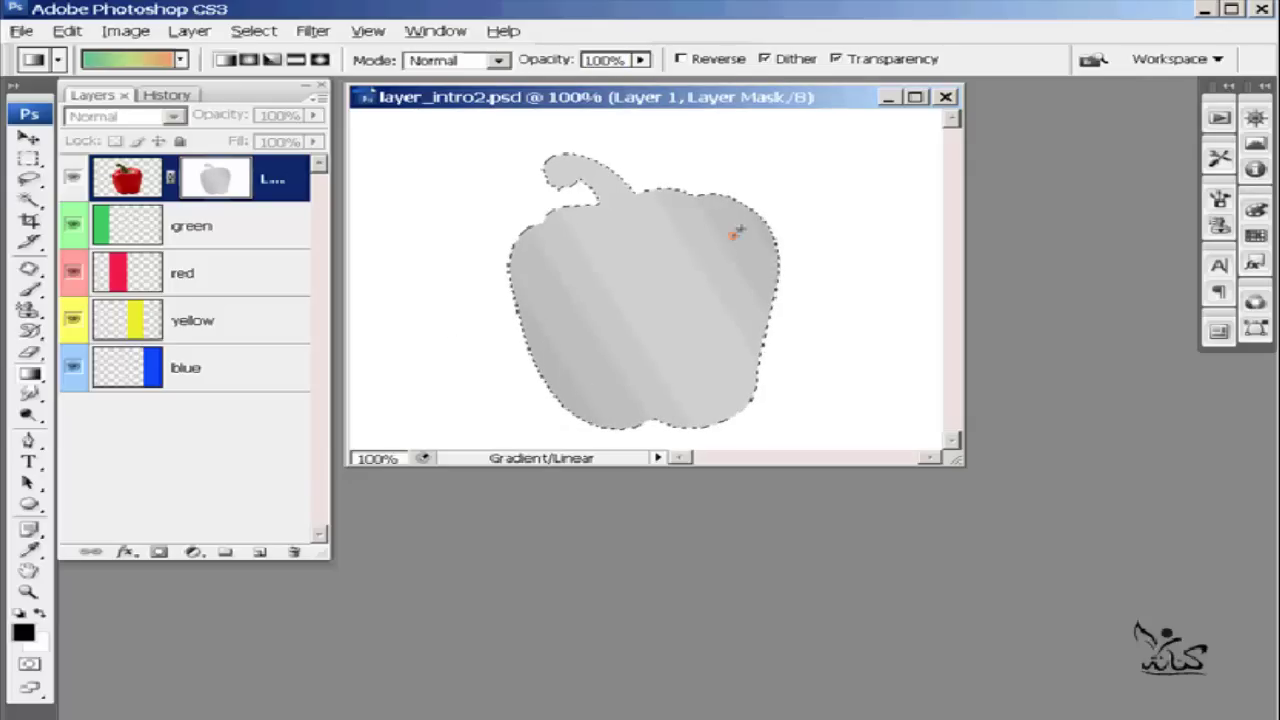
left_click_drag(735, 232, 656, 300)
left_click_drag(724, 234, 582, 385)
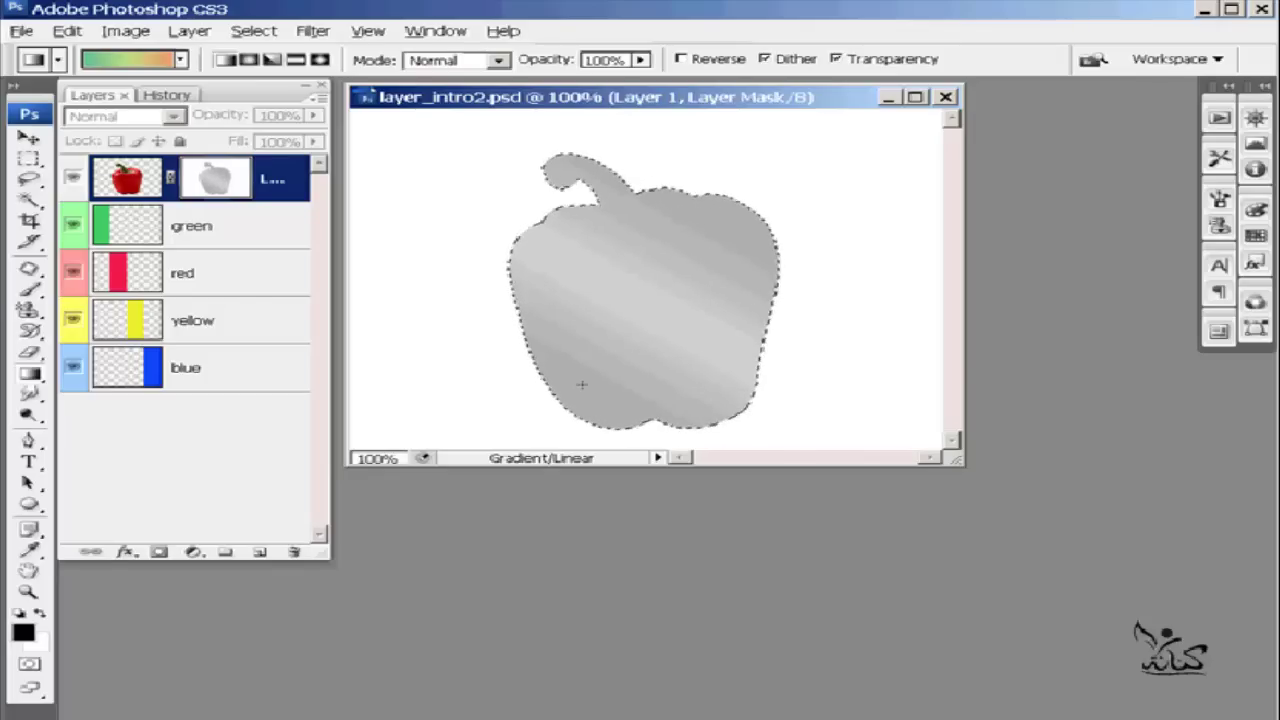
left_click(208, 180, "alt")
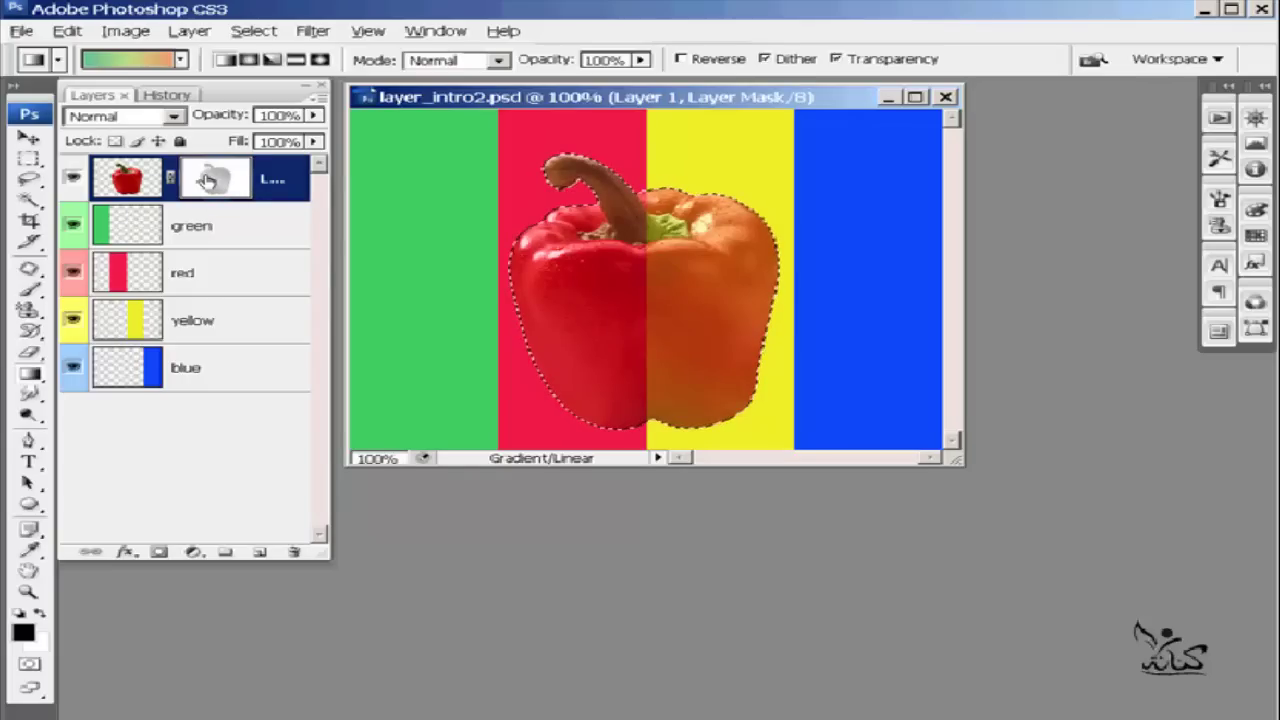
Step: Hide the green, red, yellow and blue stripe layers, then show red again
left_click(71, 228)
left_click_drag(75, 280, 72, 368)
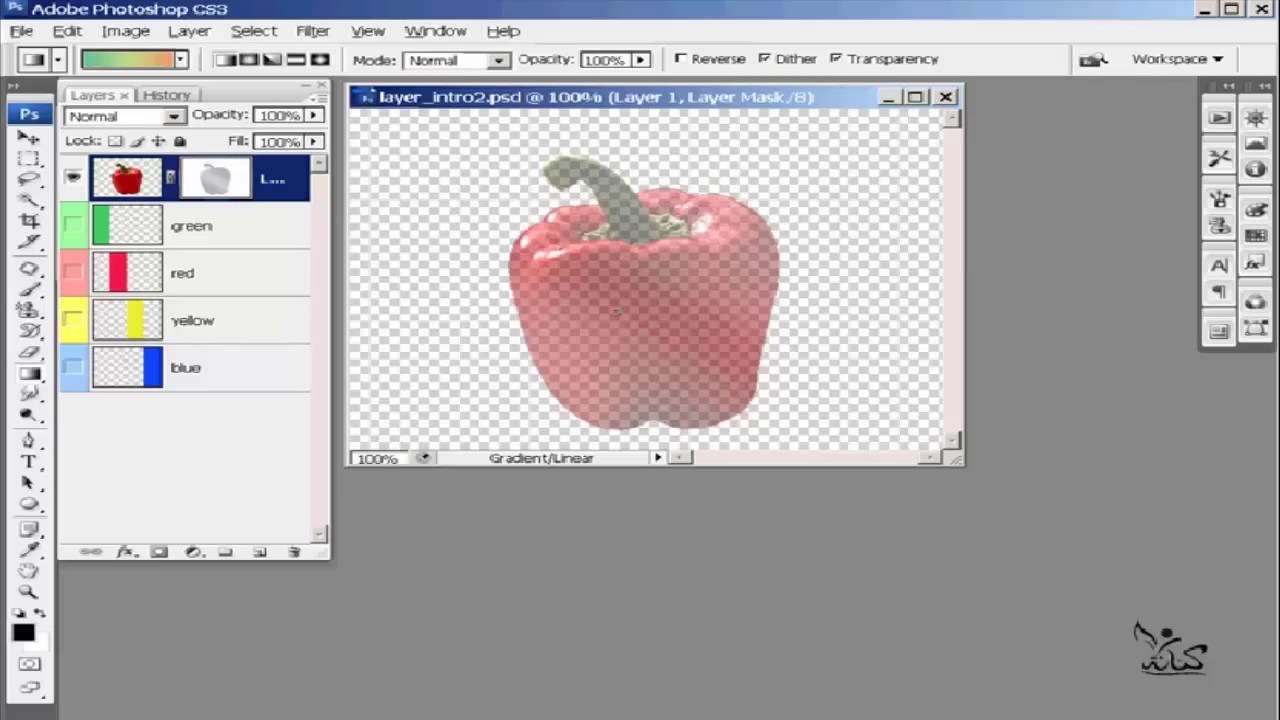
left_click(73, 279)
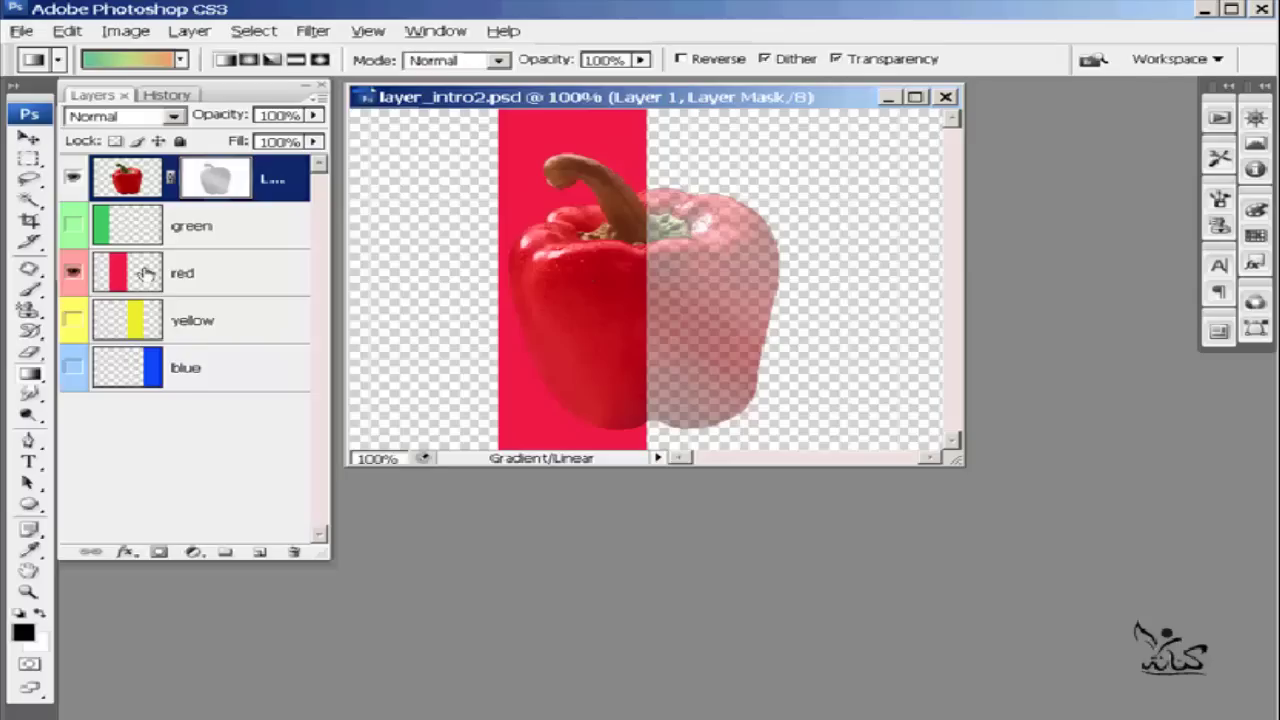
Step: Show the yellow, blue and green stripes again and load the yellow stripe as a selection
left_click(133, 323)
left_click(74, 320)
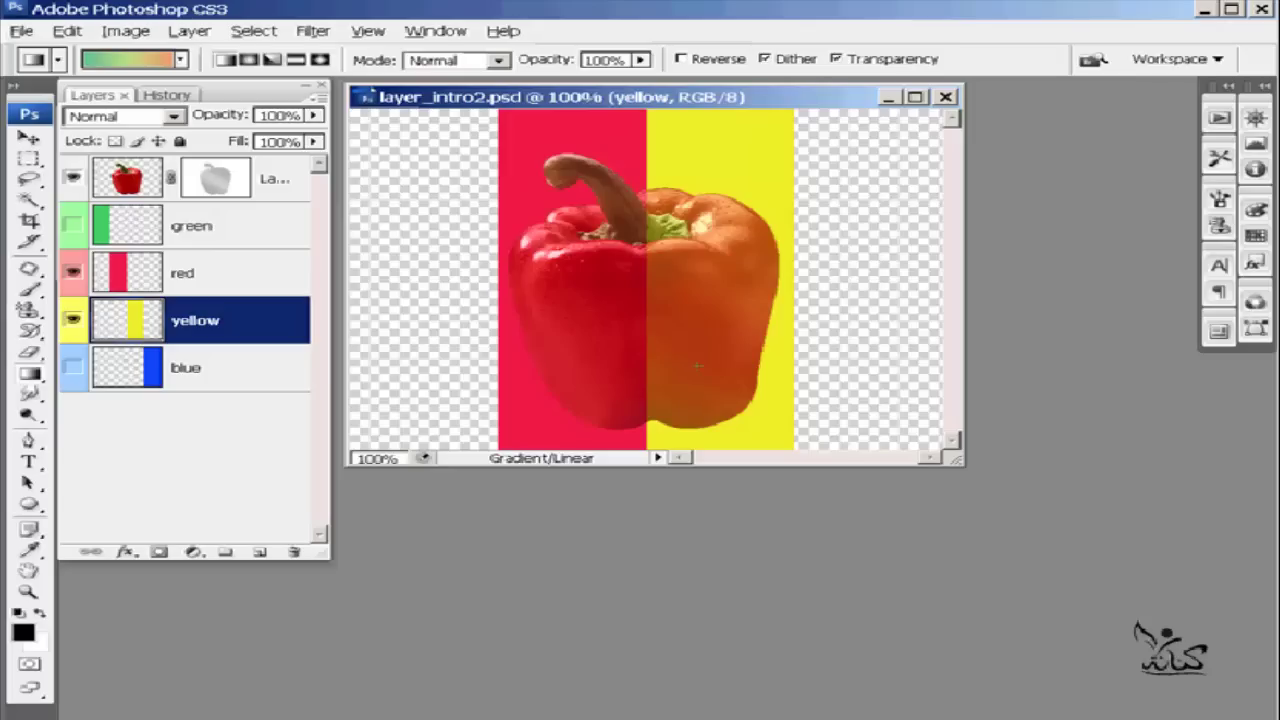
left_click(72, 368)
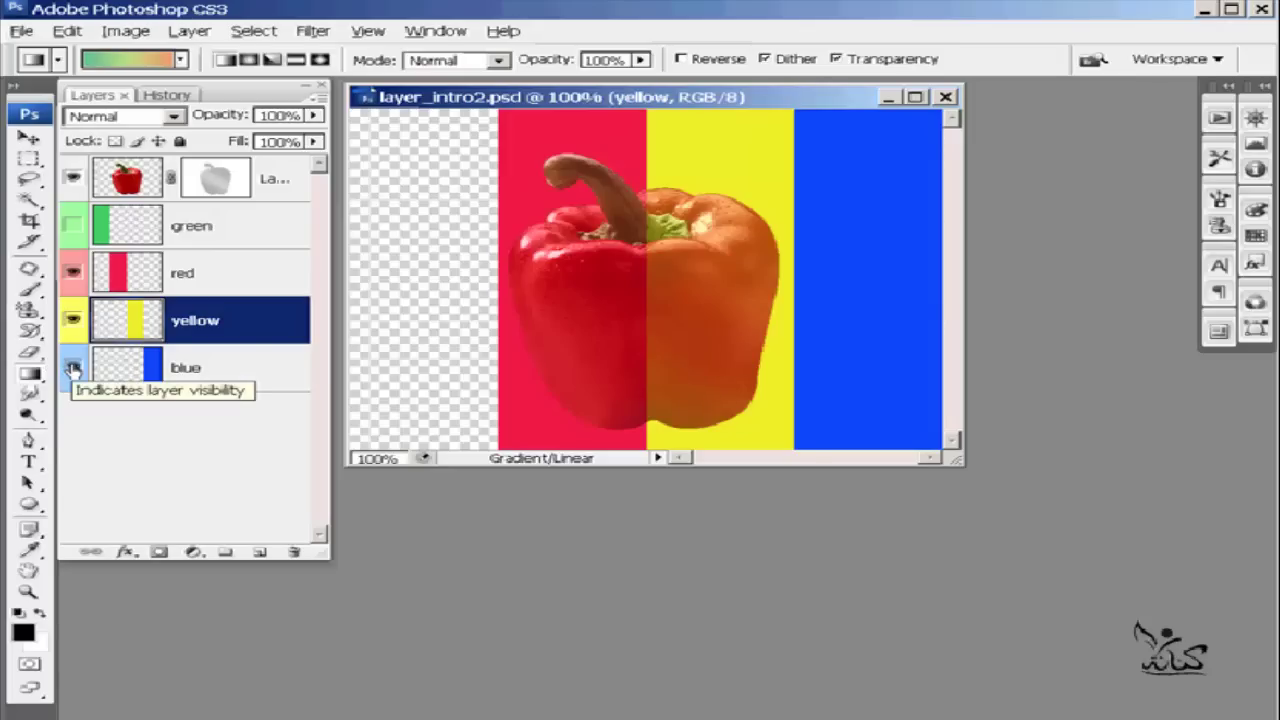
left_click(73, 228)
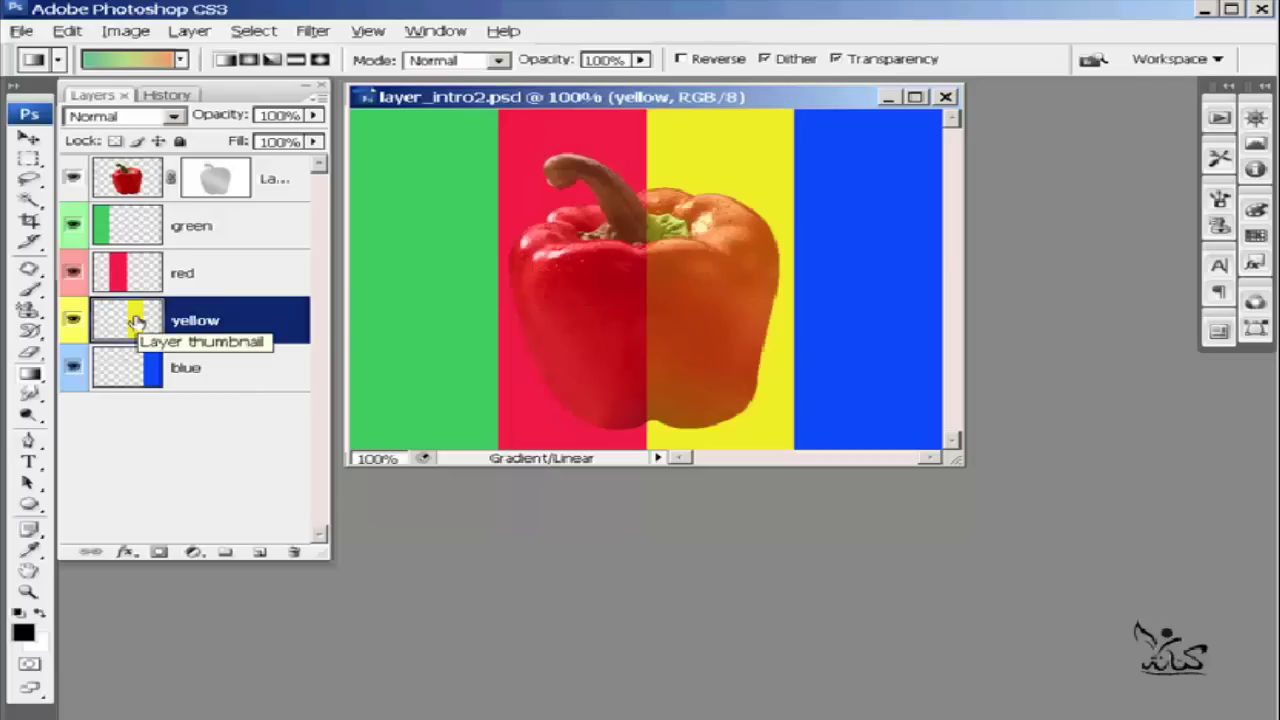
left_click(136, 320)
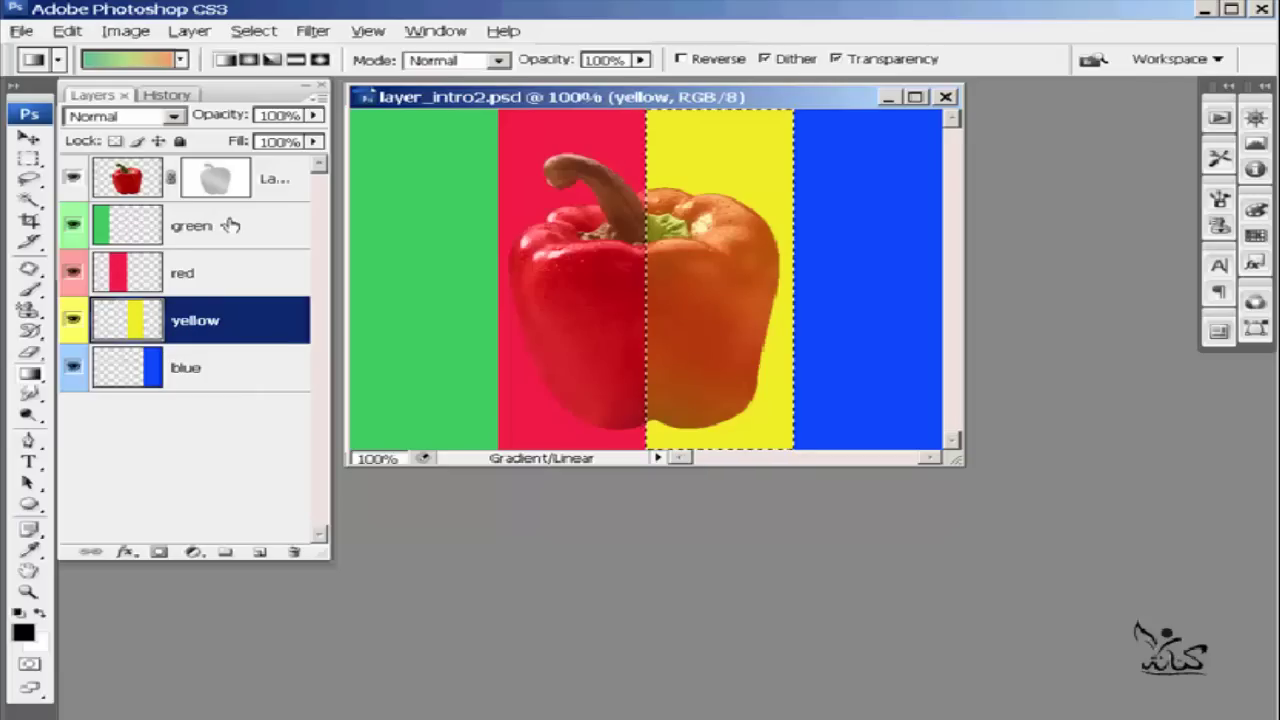
Step: Make the pepper solid over the yellow stripe, deselect, and unlink Layer 1 from its mask
left_click(229, 180, "alt")
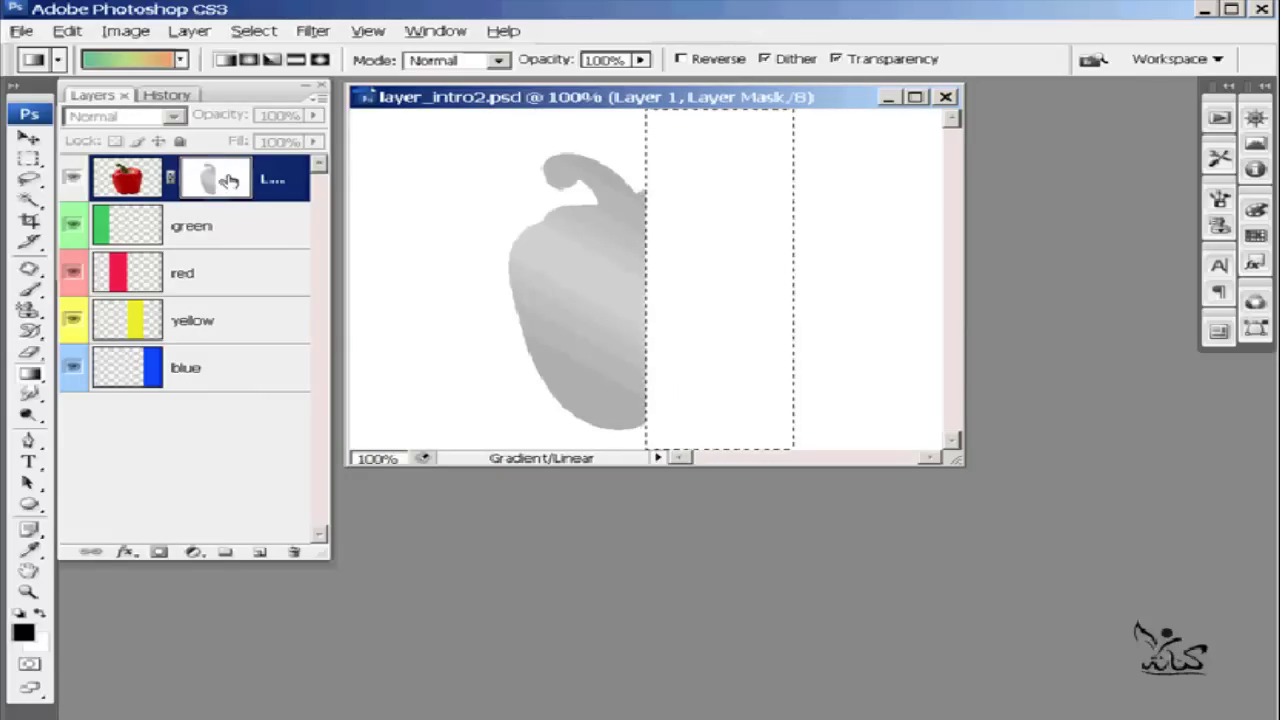
left_click(229, 180, "alt")
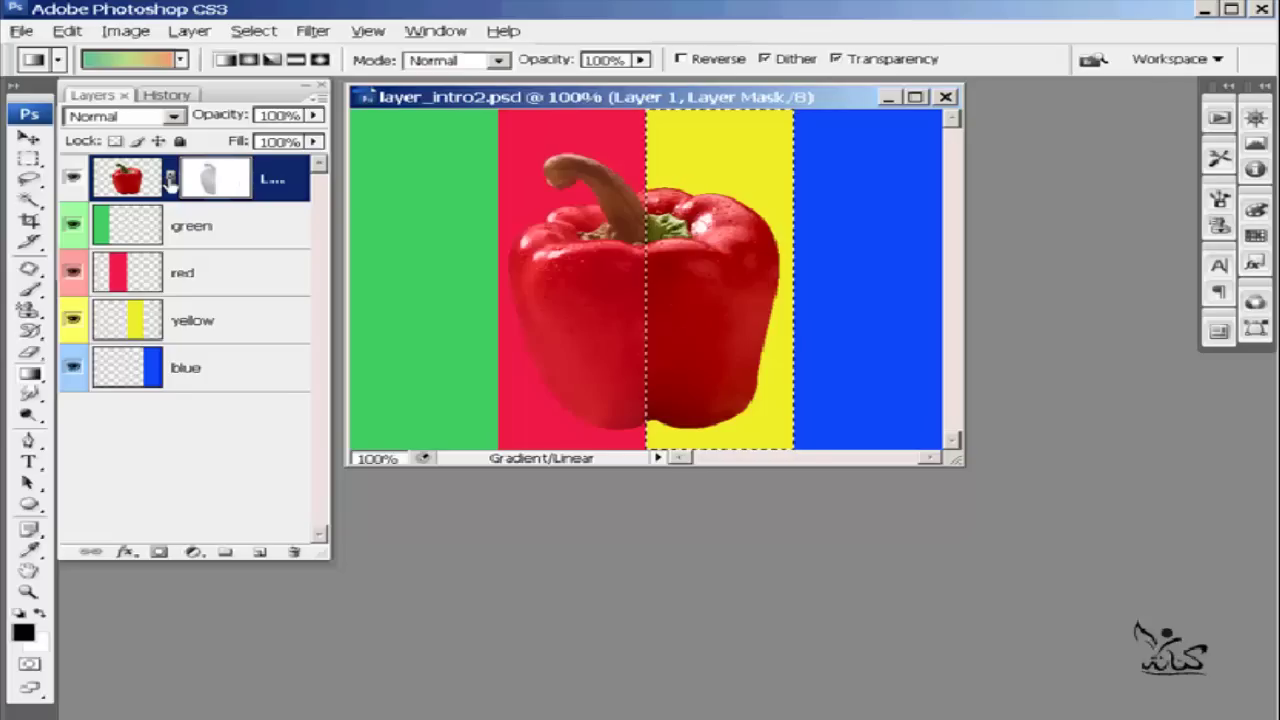
key("ctrl+d")
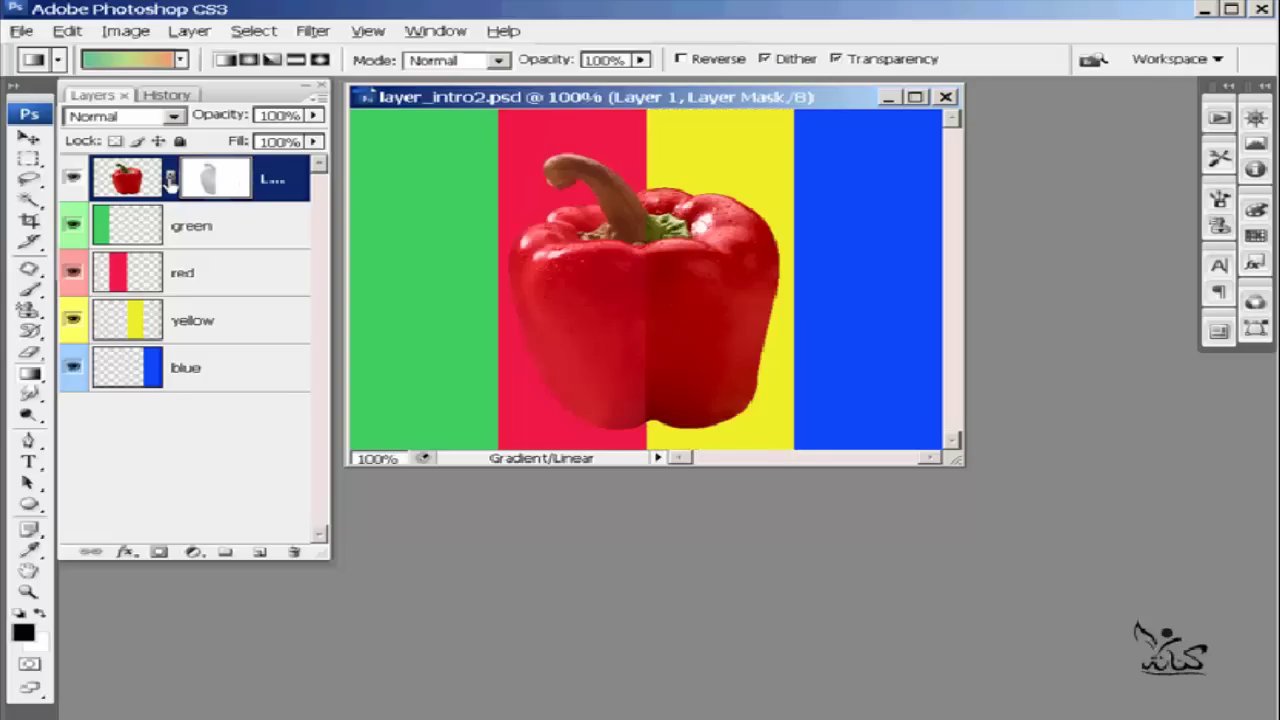
left_click(170, 178)
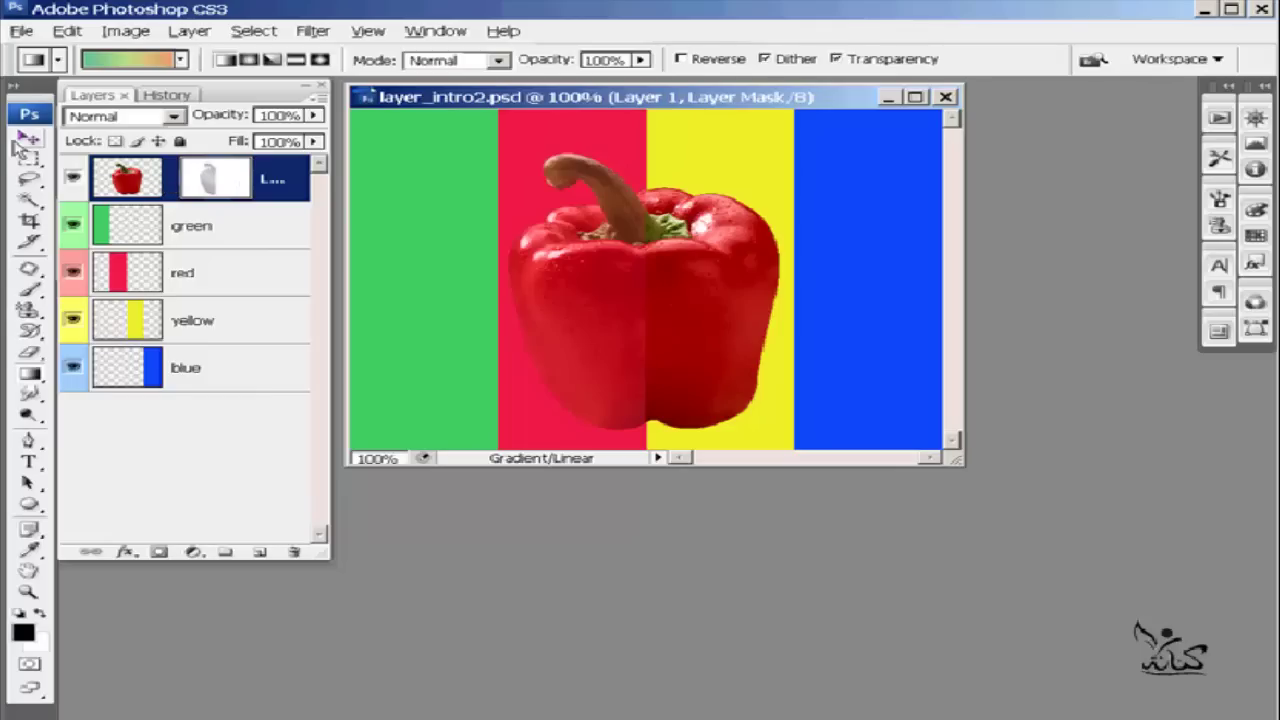
Step: Move the unlinked mask left over the pepper with the Move Tool, enabling Auto-Select
left_click(28, 138)
mouse_move(586, 263)
left_mouse_down()
mouse_move(493, 288)
mouse_move(708, 289)
left_mouse_up()
mouse_move(708, 290)
left_mouse_down()
mouse_move(643, 286)
mouse_move(832, 283)
left_mouse_up()
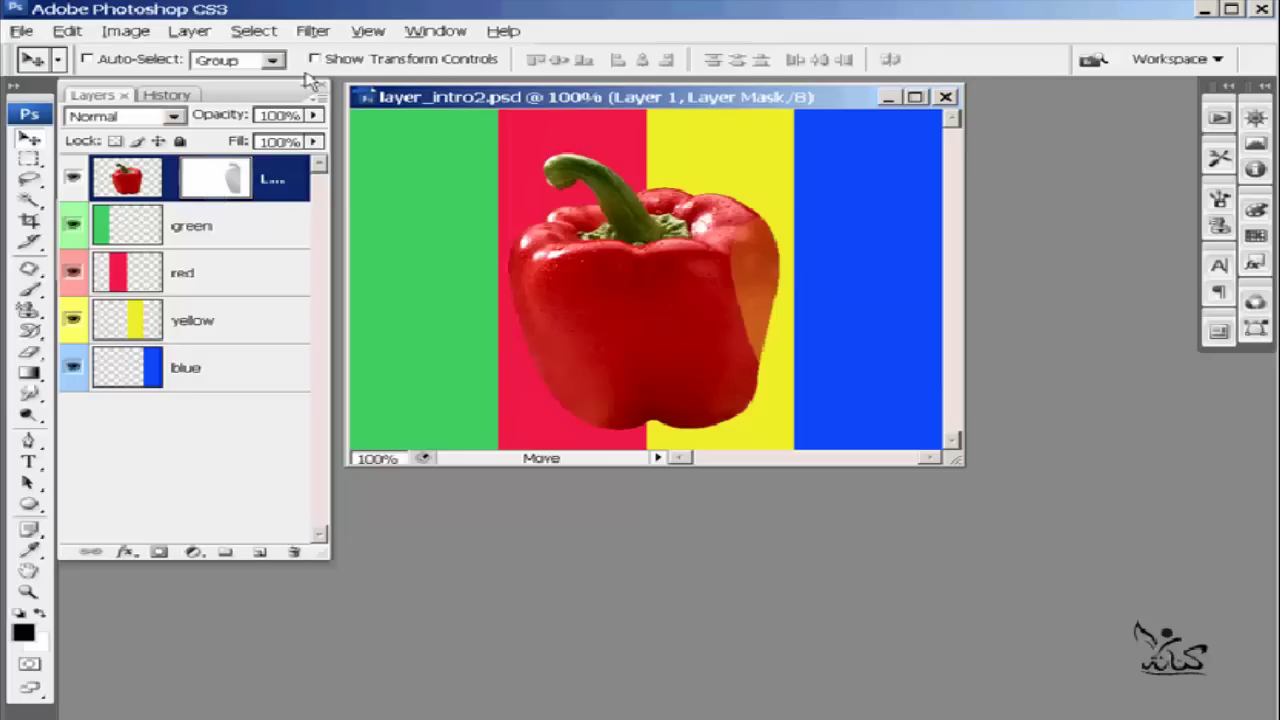
left_click(87, 59)
left_click_drag(600, 303, 448, 296)
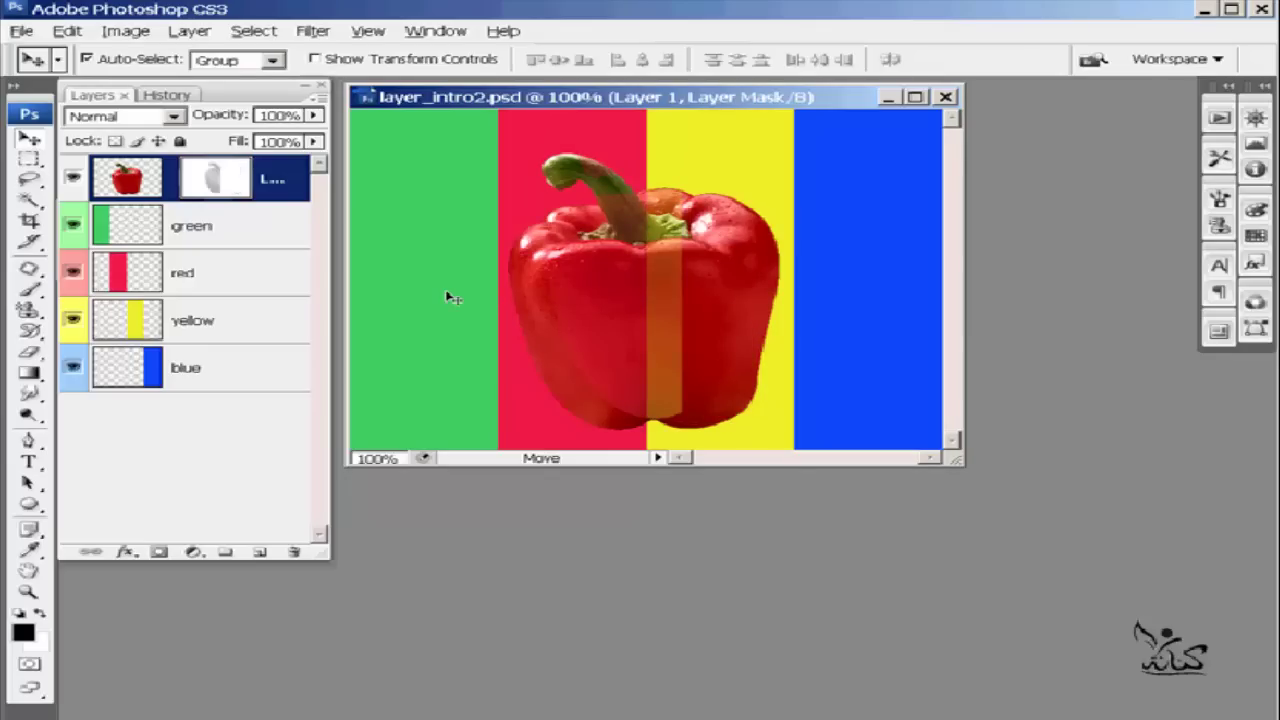
Step: Move the pepper image left on its own, over the green stripe
left_click(130, 180)
mouse_move(716, 300)
left_mouse_down()
mouse_move(640, 305)
mouse_move(711, 281)
mouse_move(716, 298)
mouse_move(720, 284)
left_mouse_up()
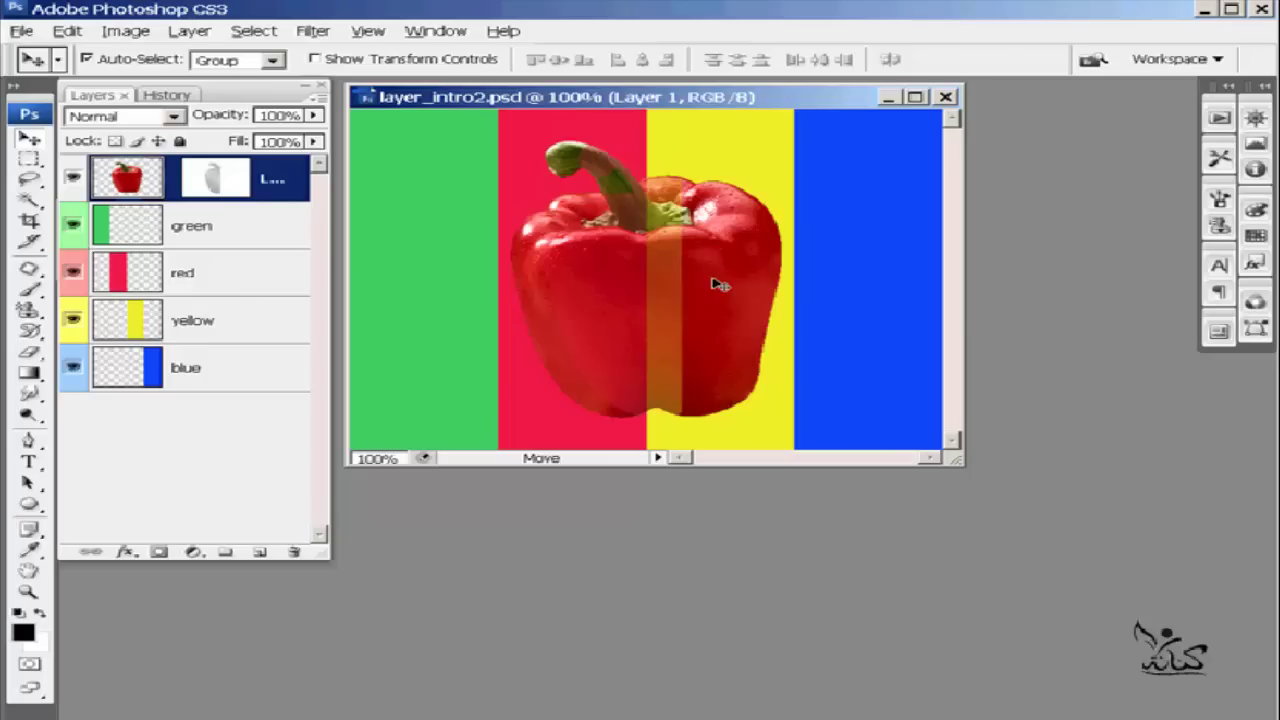
left_click_drag(667, 312, 522, 314)
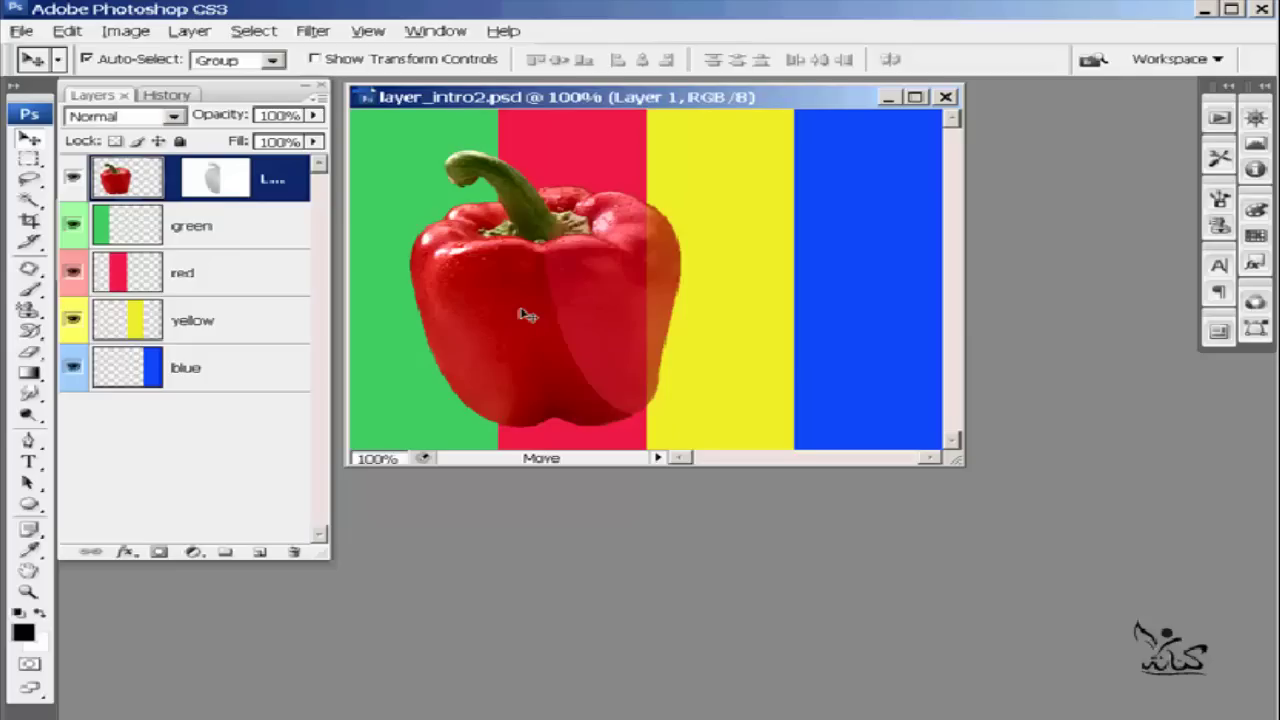
Step: Disable Layer 1's mask, then delete it
right_click(206, 182)
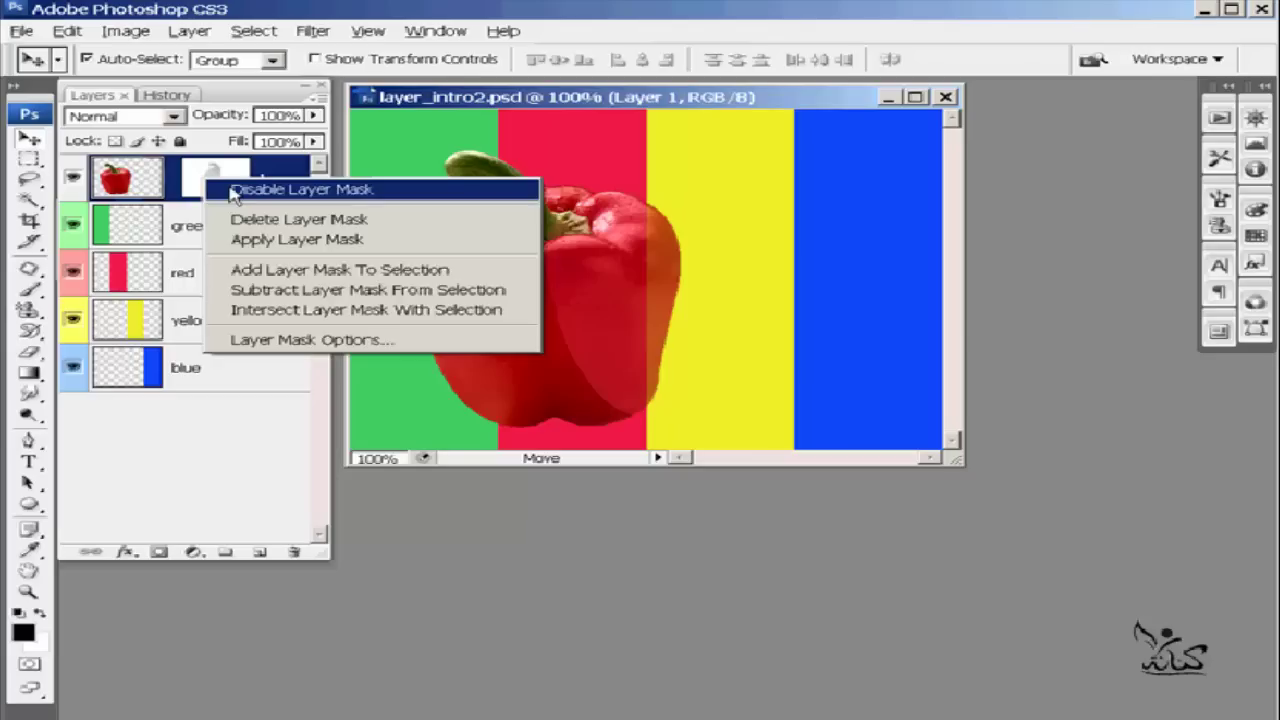
left_click(234, 190)
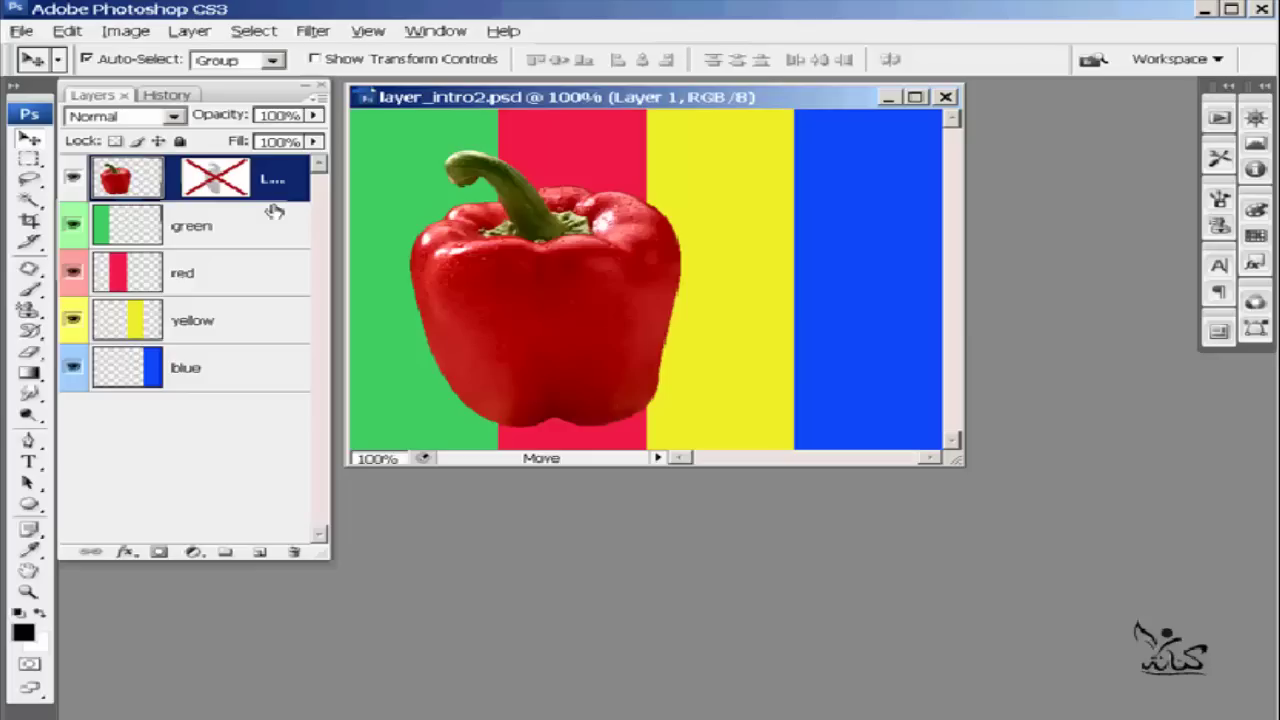
right_click(206, 176)
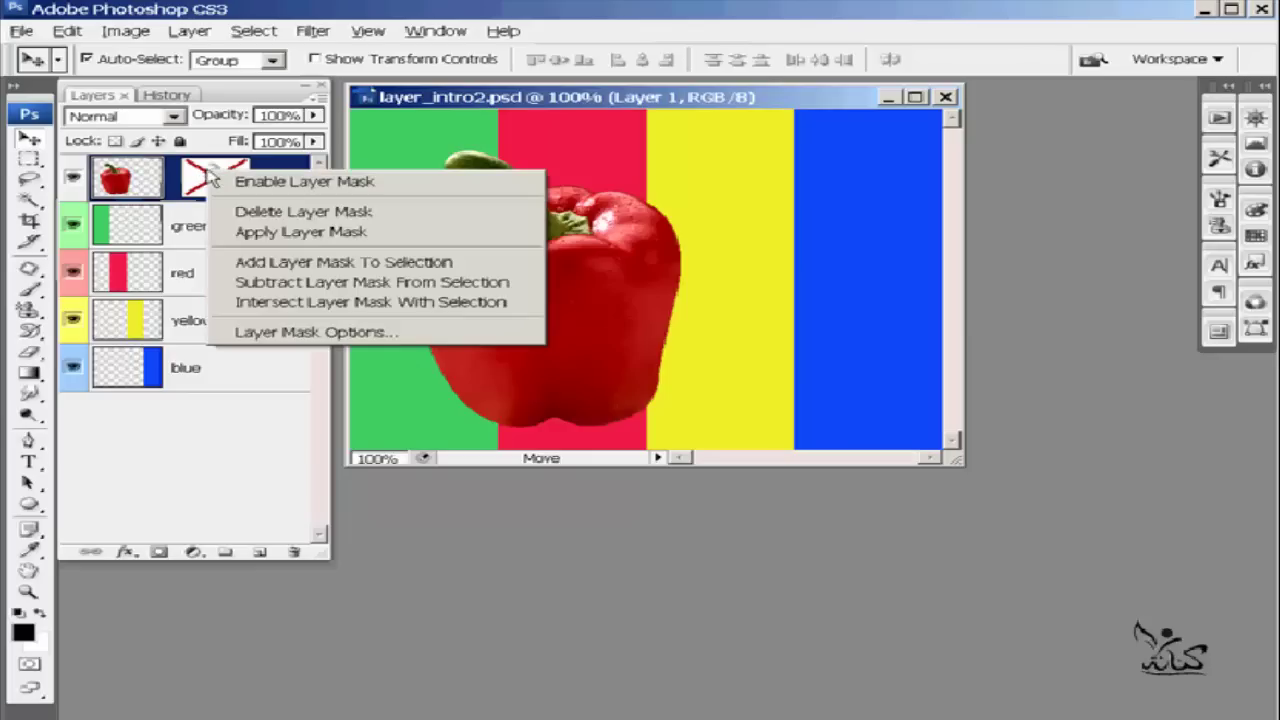
left_click(255, 213)
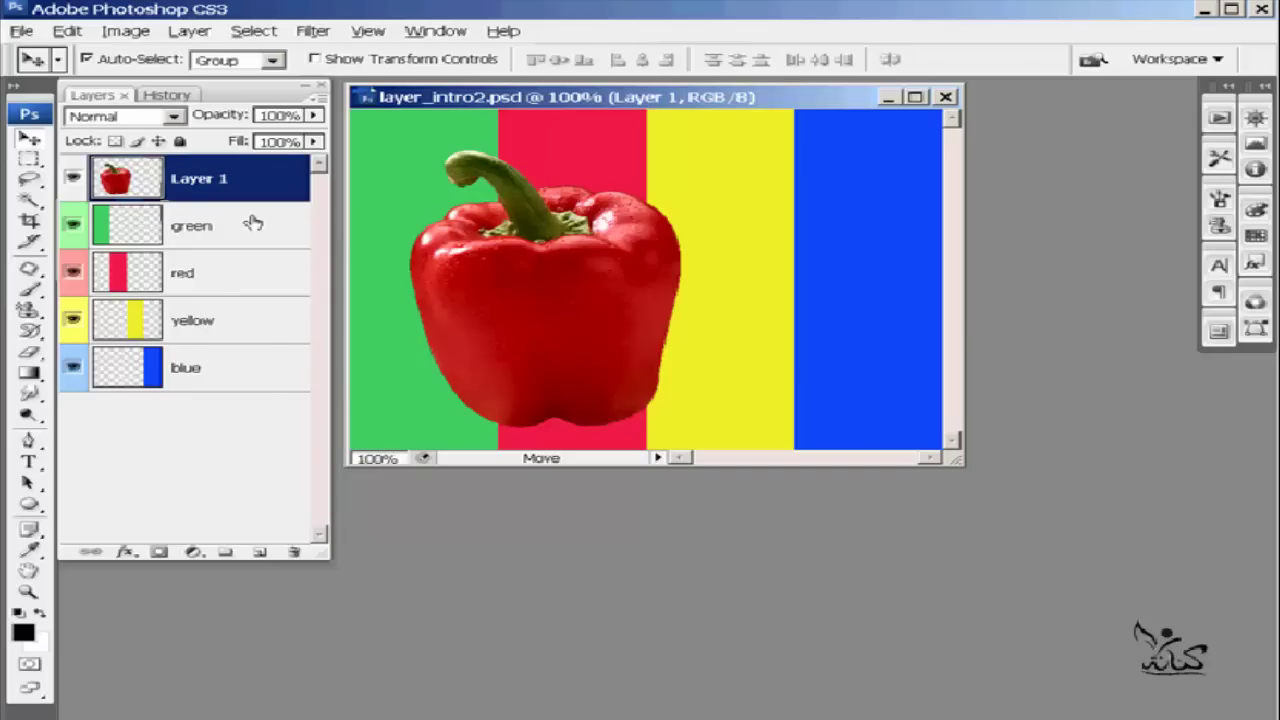
Step: Restore the disabled mask from the History panel and go back to Layers
left_click(162, 95)
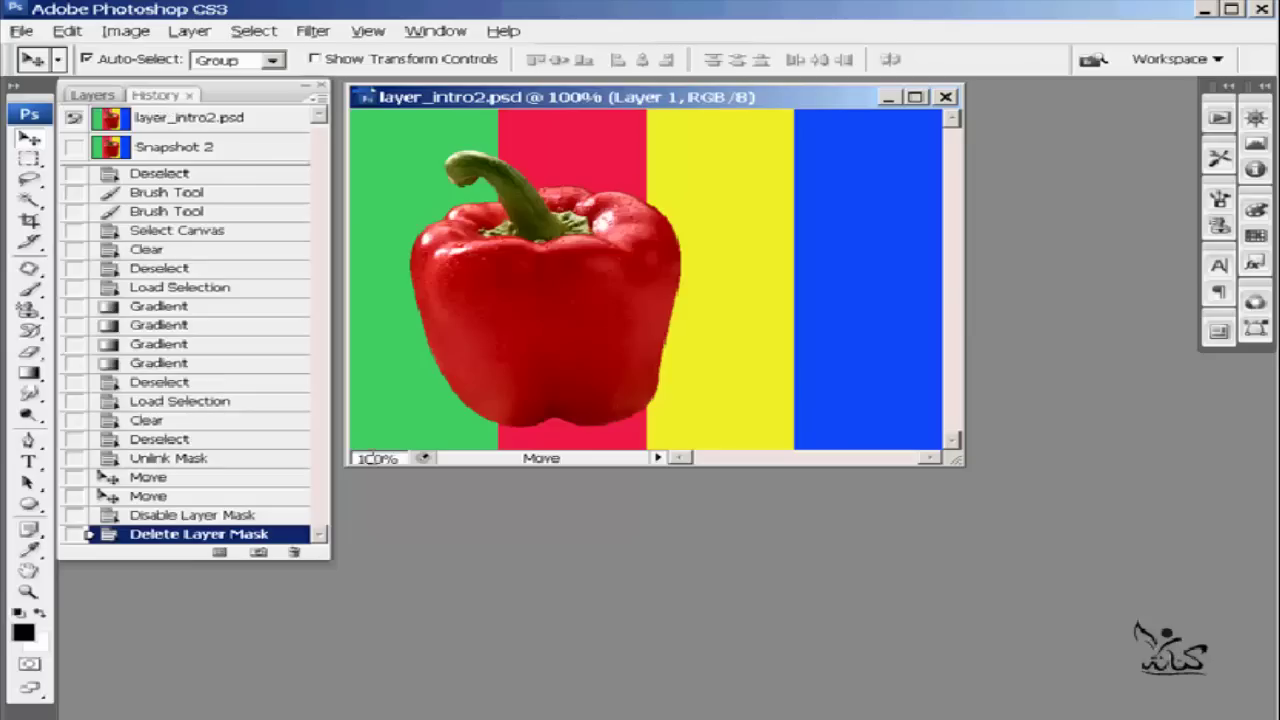
left_click(148, 517)
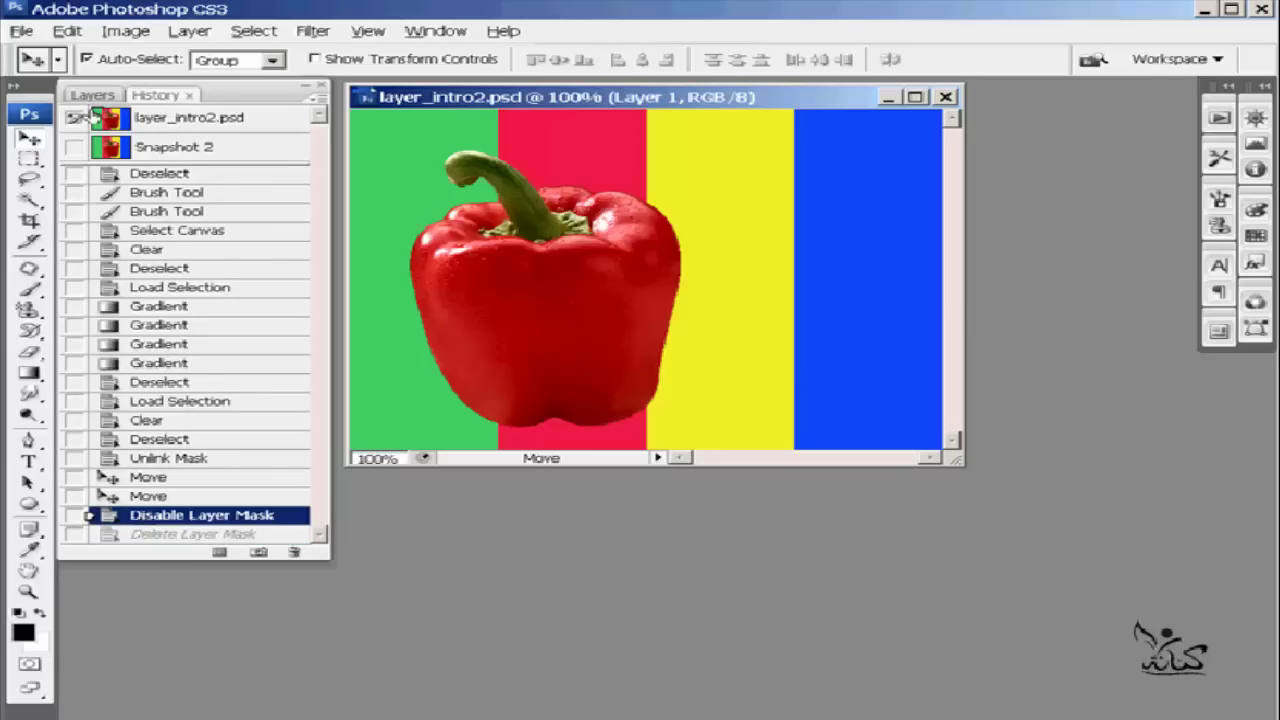
left_click(92, 95)
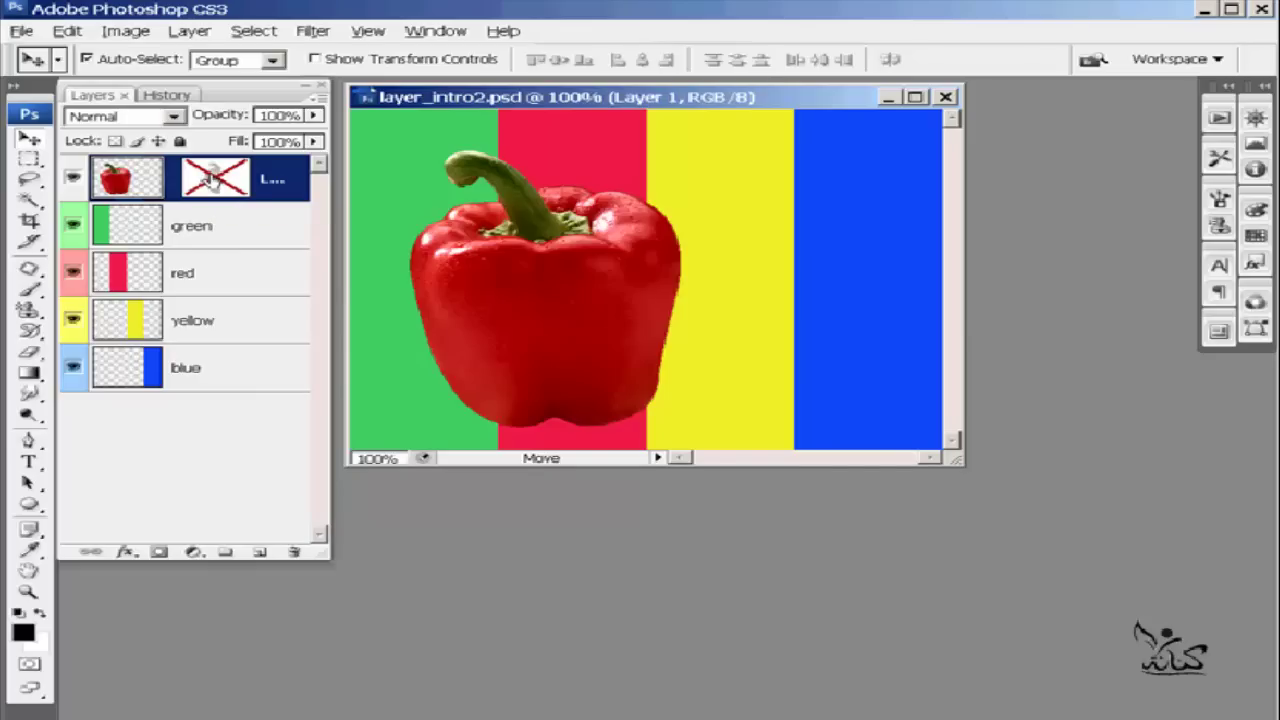
Step: Move Layer 1's pepper mask onto the green stripe layer and view the mask alone
mouse_move(210, 177)
left_mouse_down()
mouse_move(211, 226)
mouse_move(240, 243)
left_mouse_up()
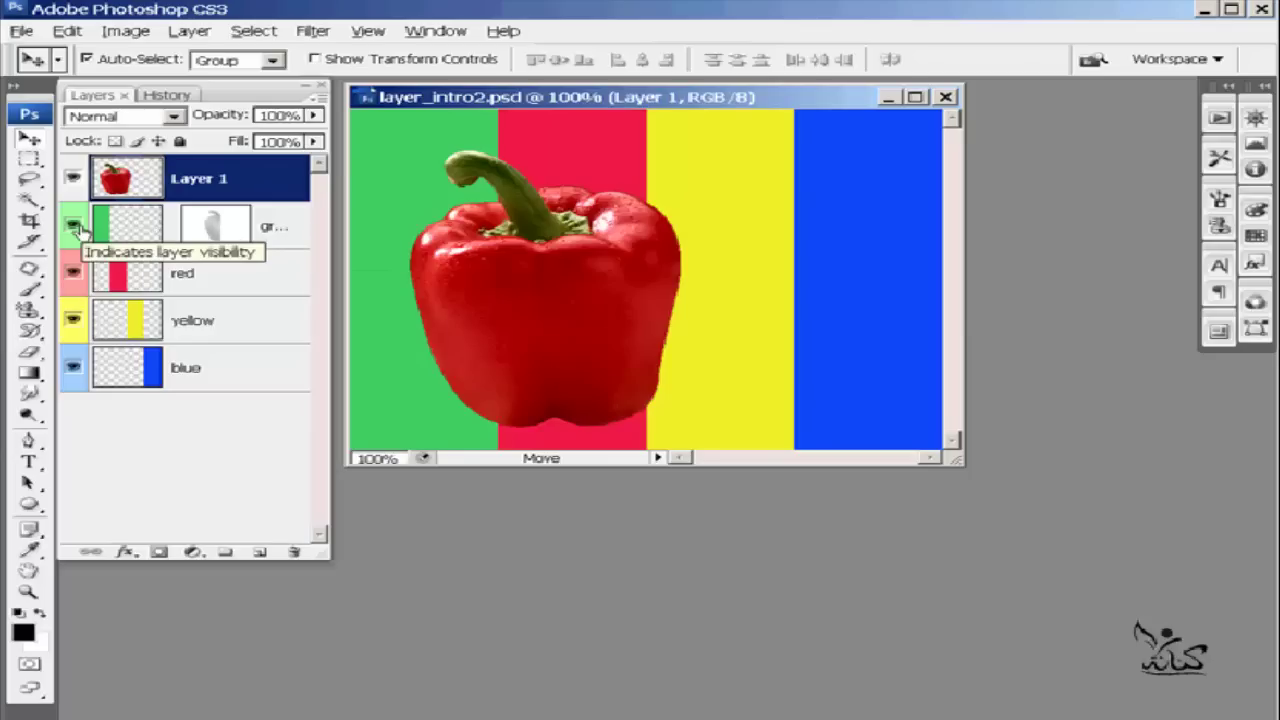
left_click(216, 228)
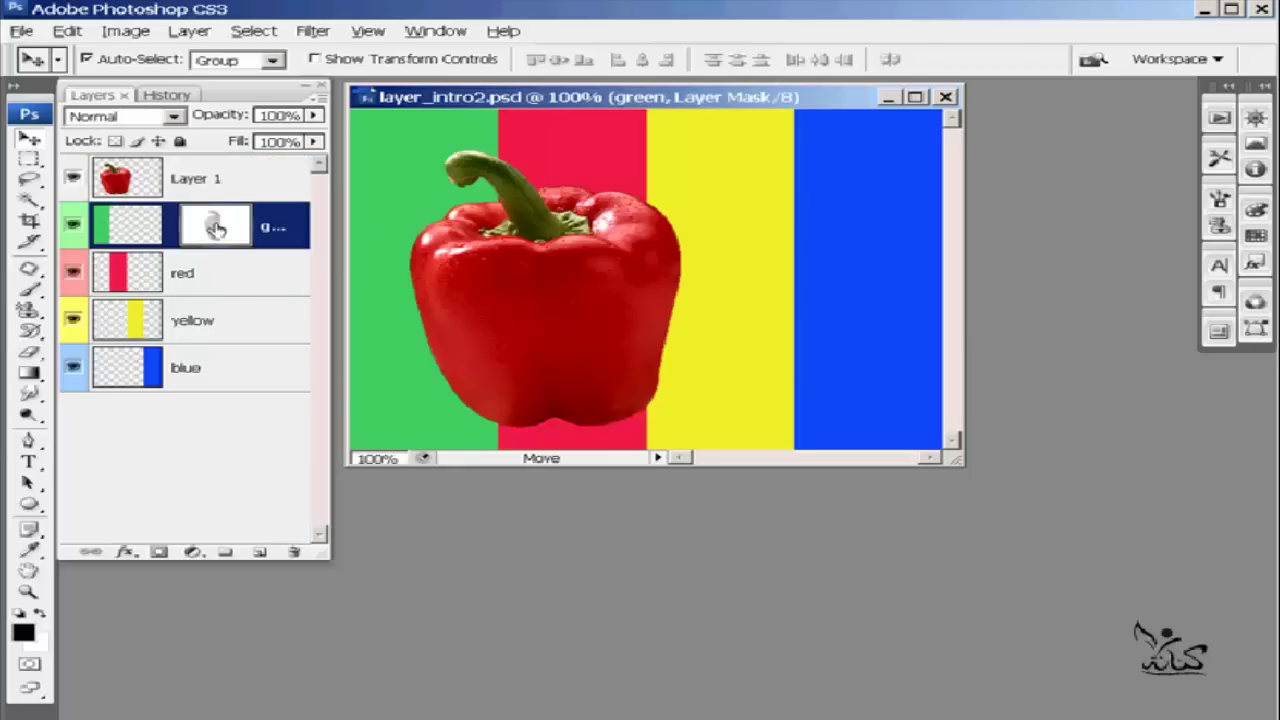
left_click(216, 228, "alt")
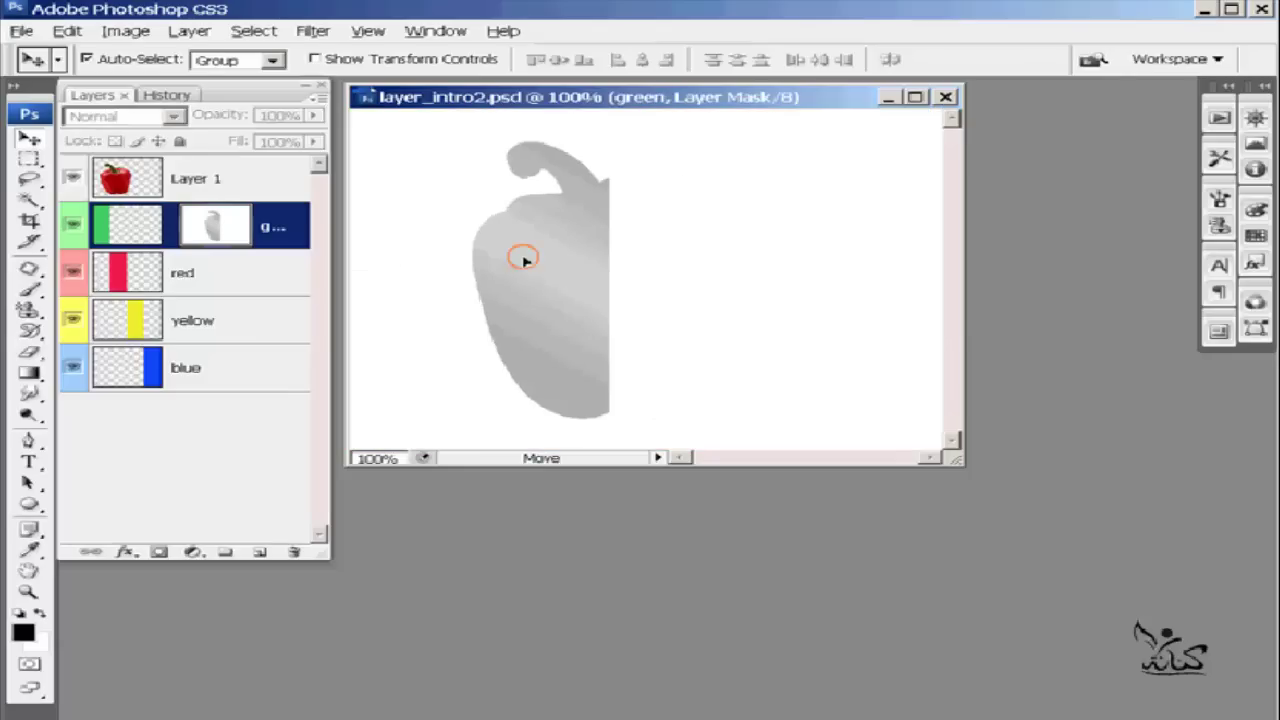
Step: Shift the mask's pepper shape left, return to the composite, and drag the mask toward the trash
left_click_drag(523, 259, 451, 259)
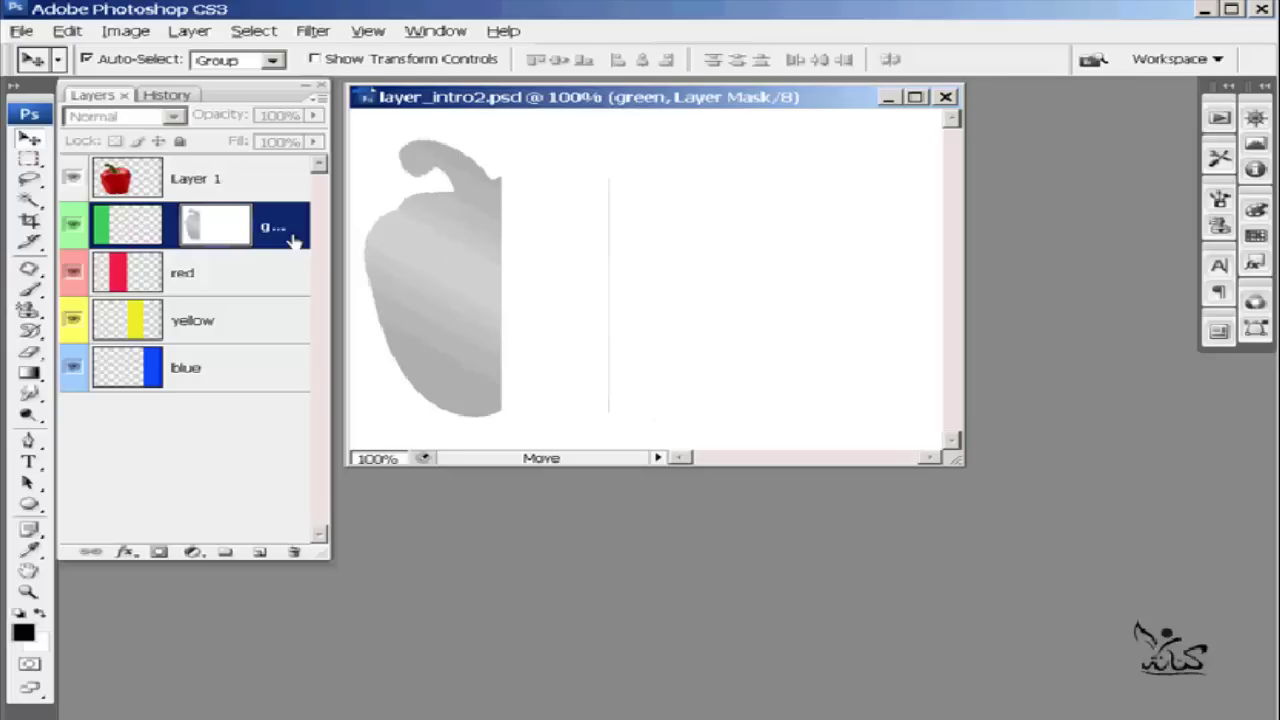
left_click(223, 227, "alt")
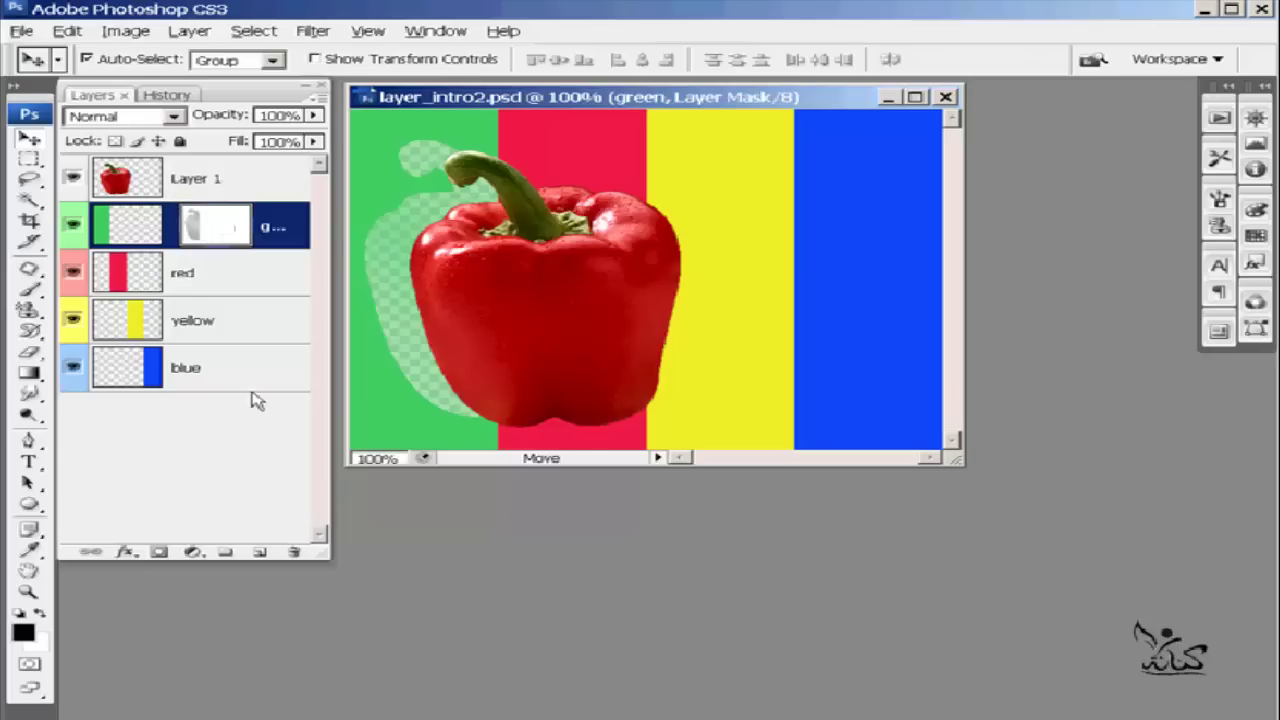
left_click(227, 225)
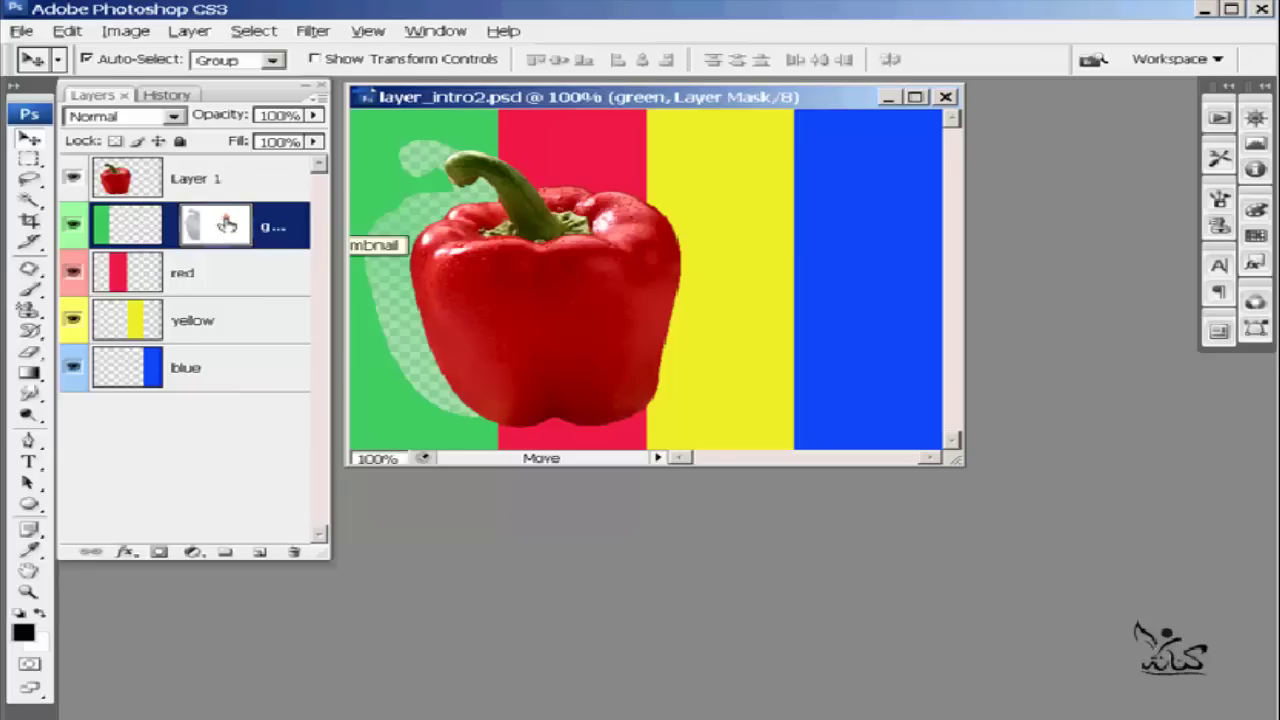
mouse_move(227, 225)
left_mouse_down()
mouse_move(304, 467)
mouse_move(294, 551)
left_mouse_up()
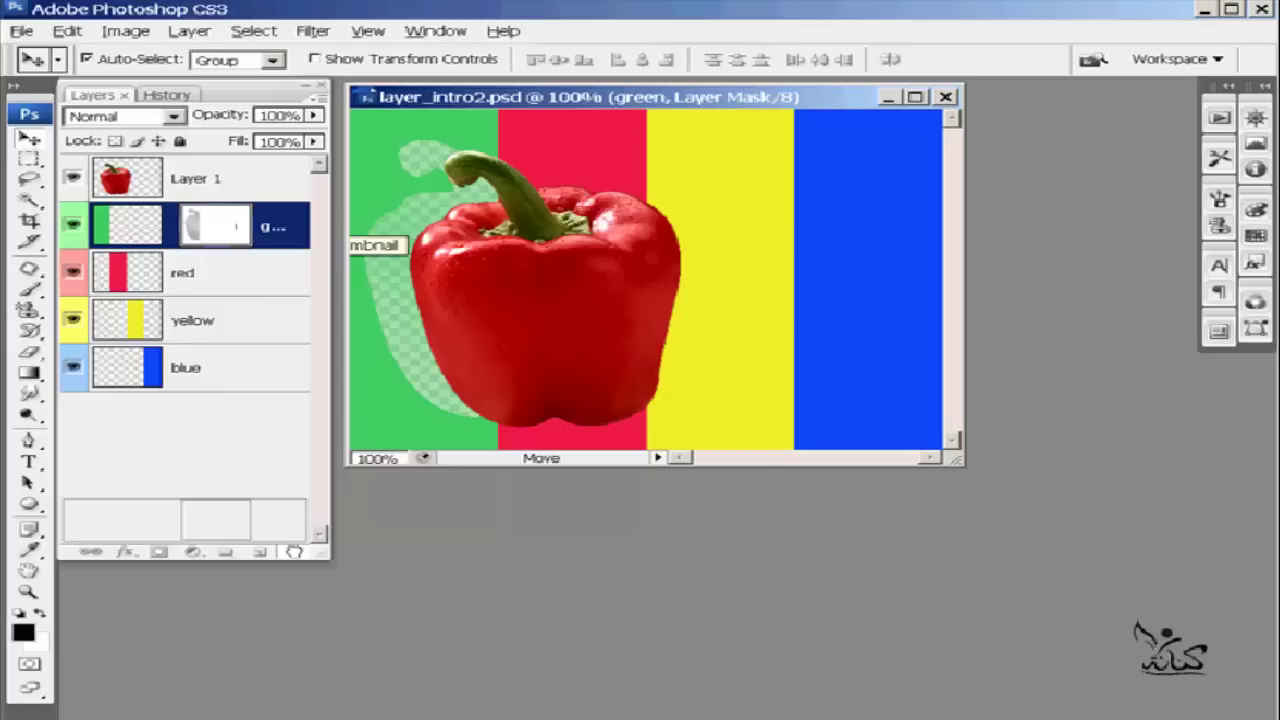
Step: Trash the green layer's mask, choosing Apply to bake the pepper cutout into the stripe
left_click_drag(294, 551, 295, 553)
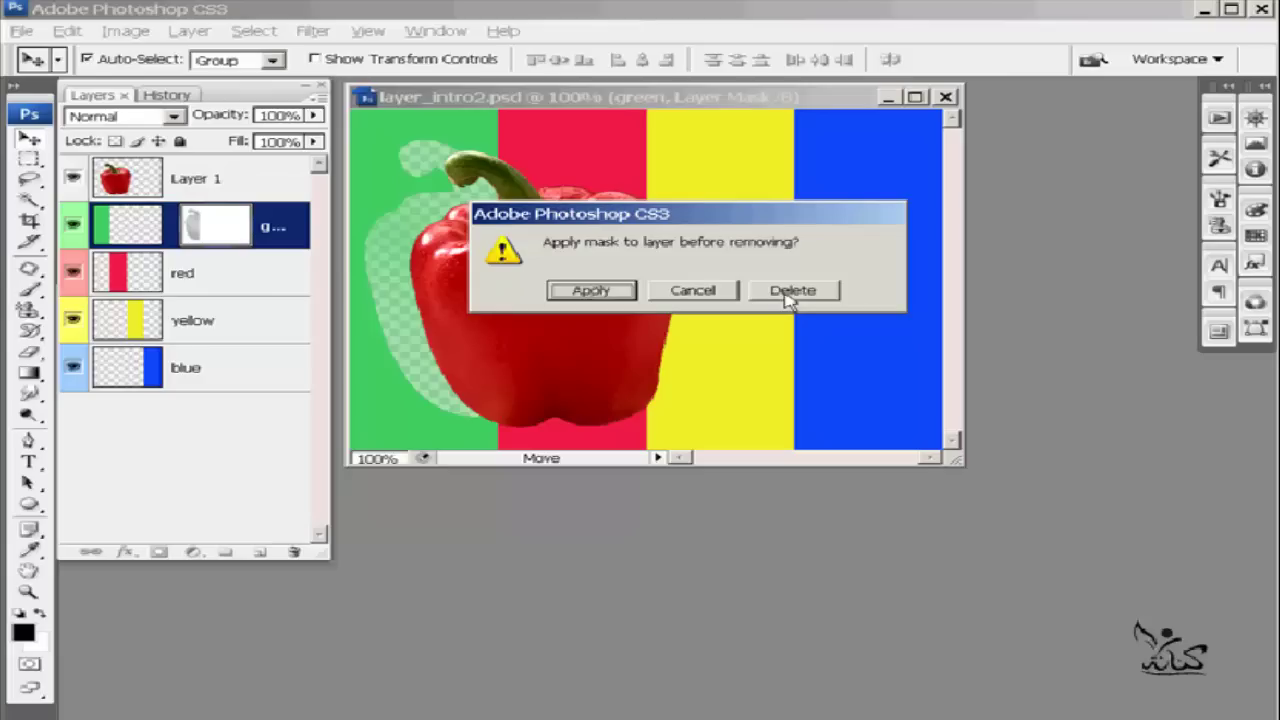
left_click(589, 293)
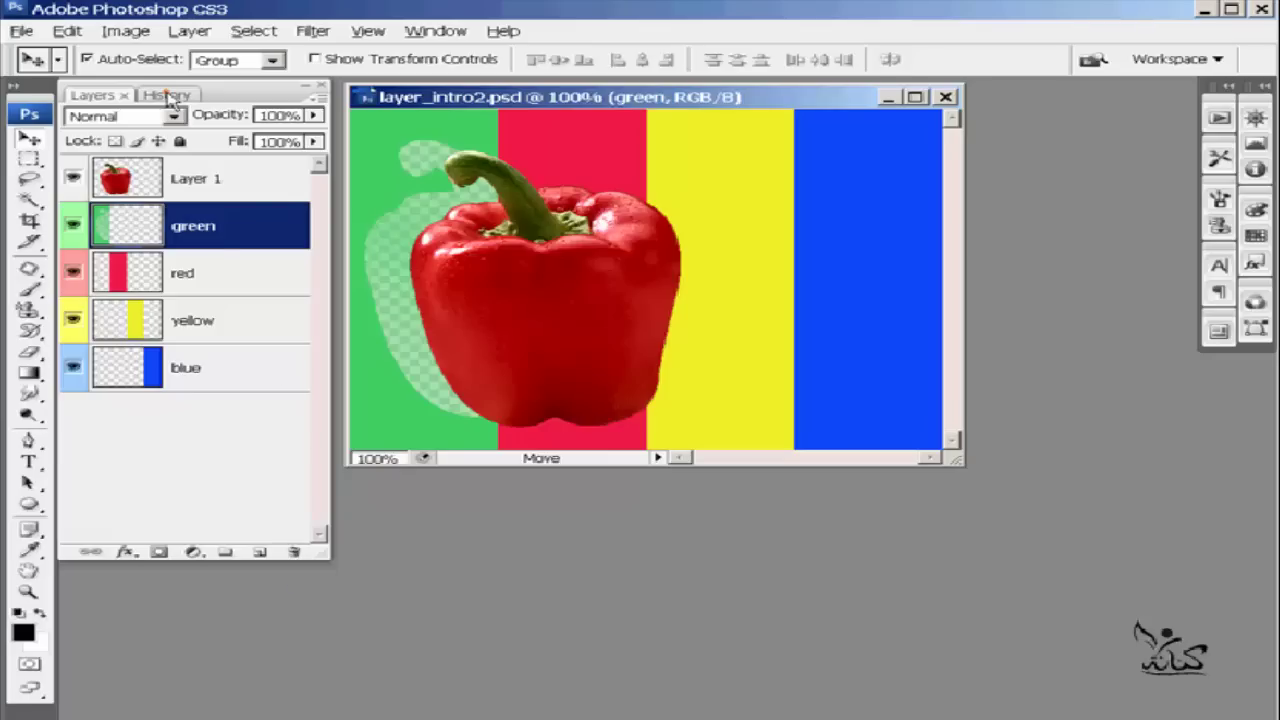
Step: Revert the History to the Add Layer Mask state, undoing the mask application
left_click(168, 97)
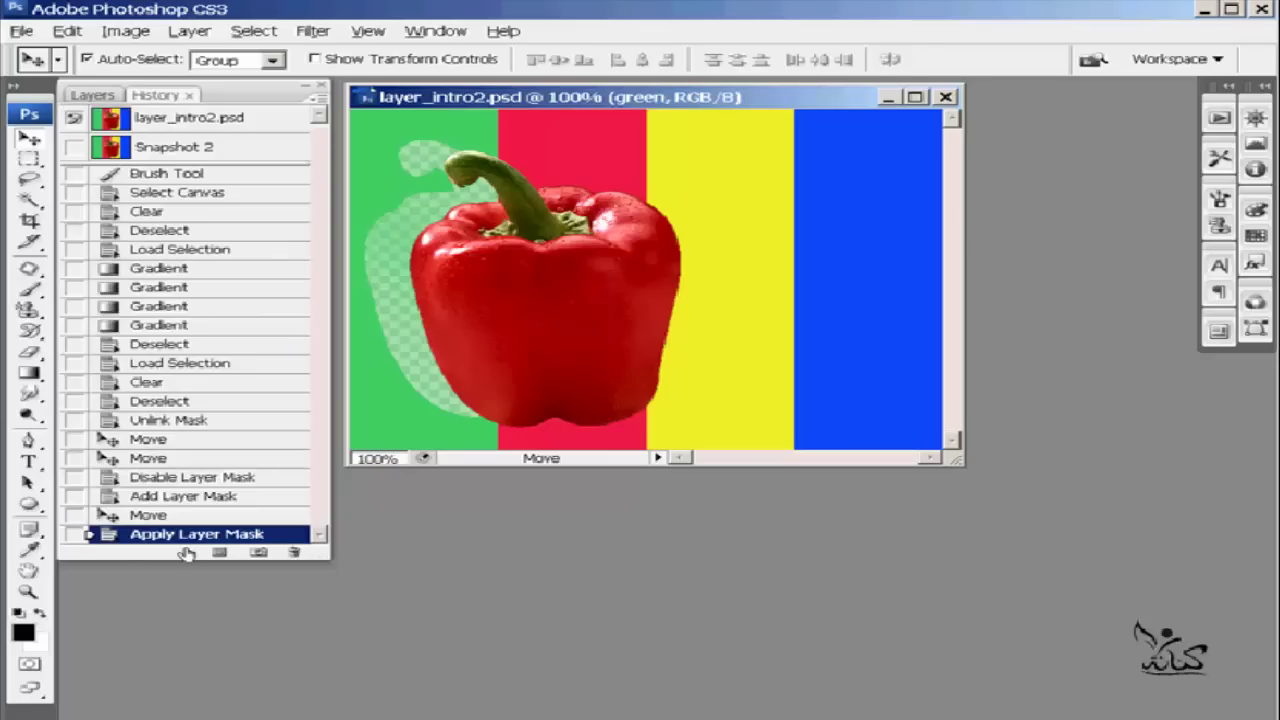
left_click(170, 498)
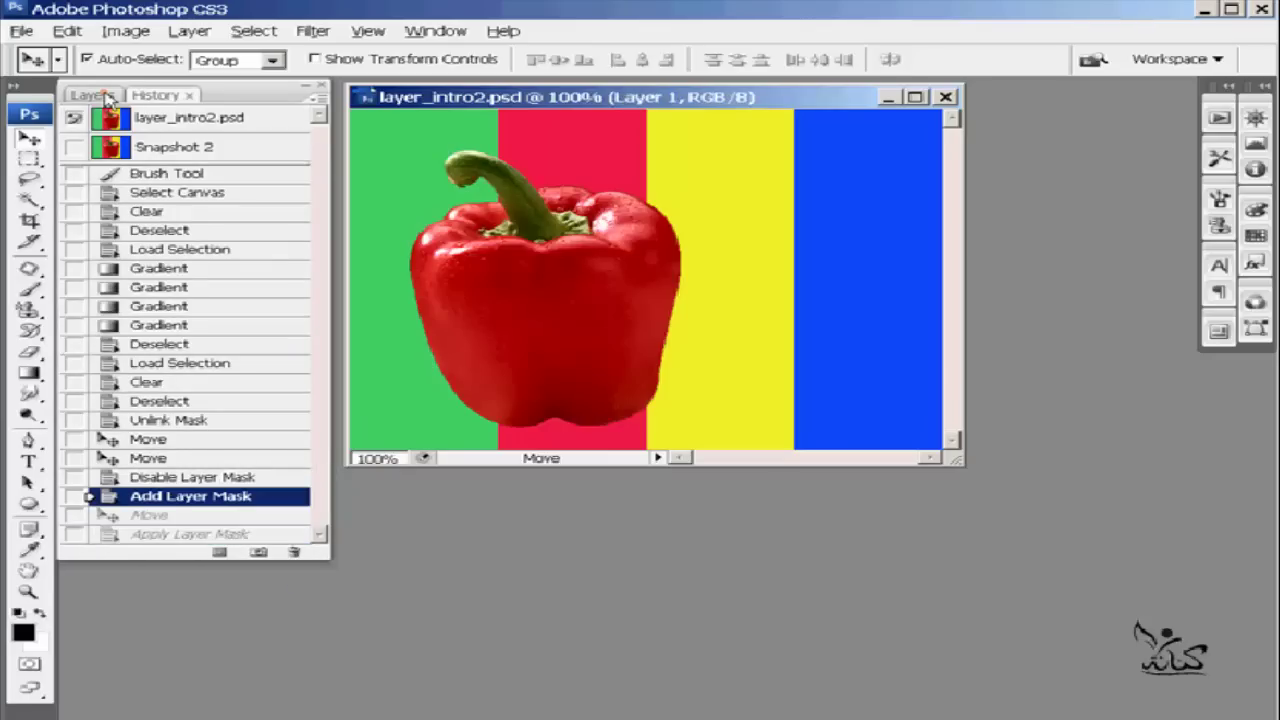
left_click(107, 97)
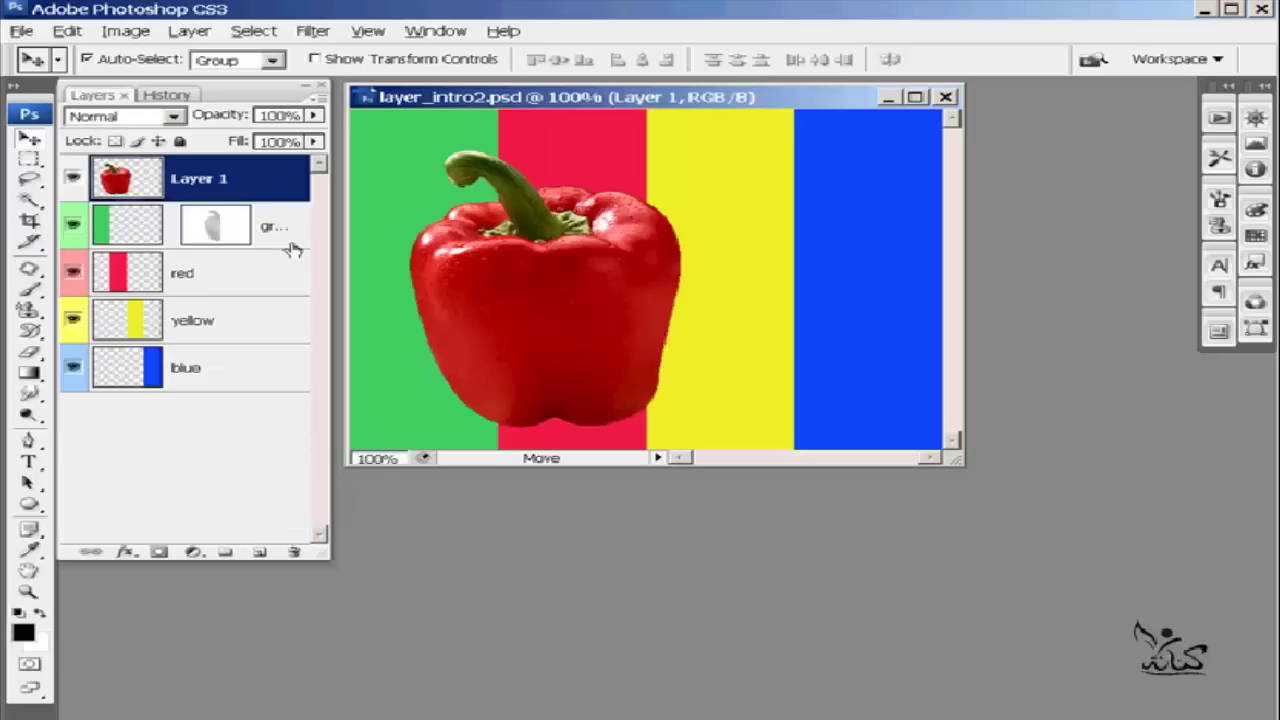
Step: Delete the green layer's mask without applying it
right_click(229, 229)
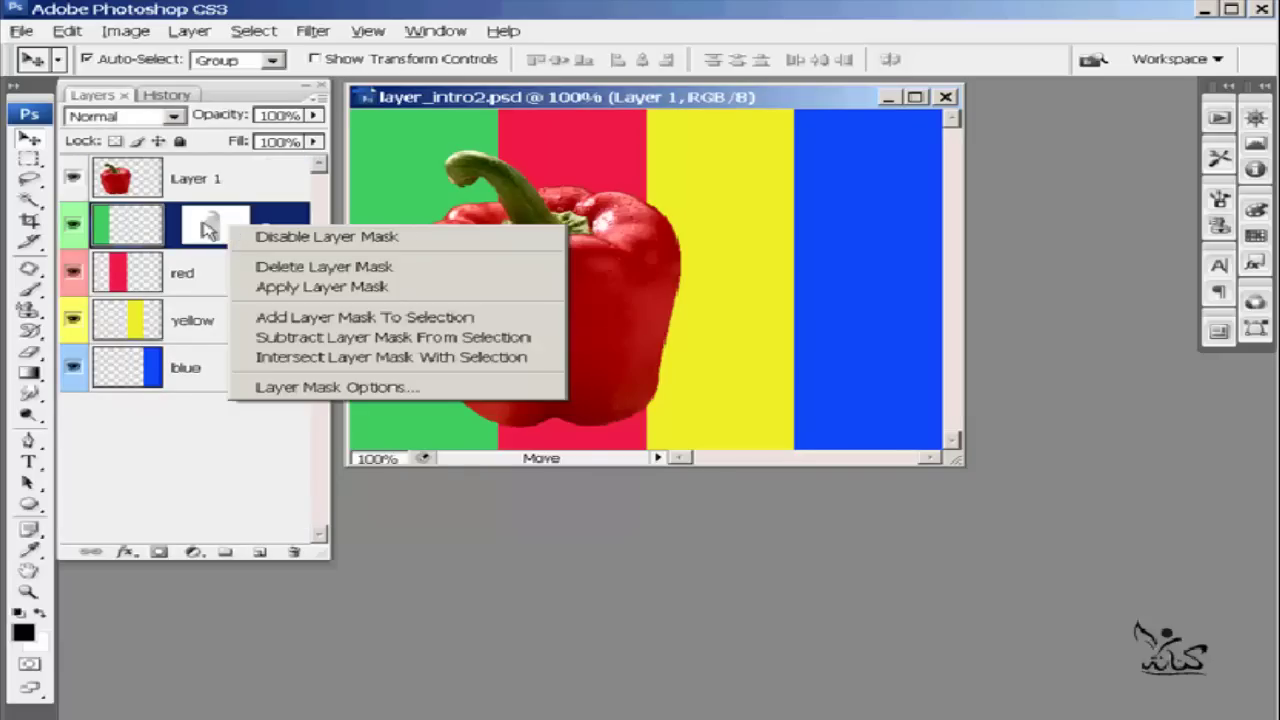
left_click_drag(207, 230, 300, 552)
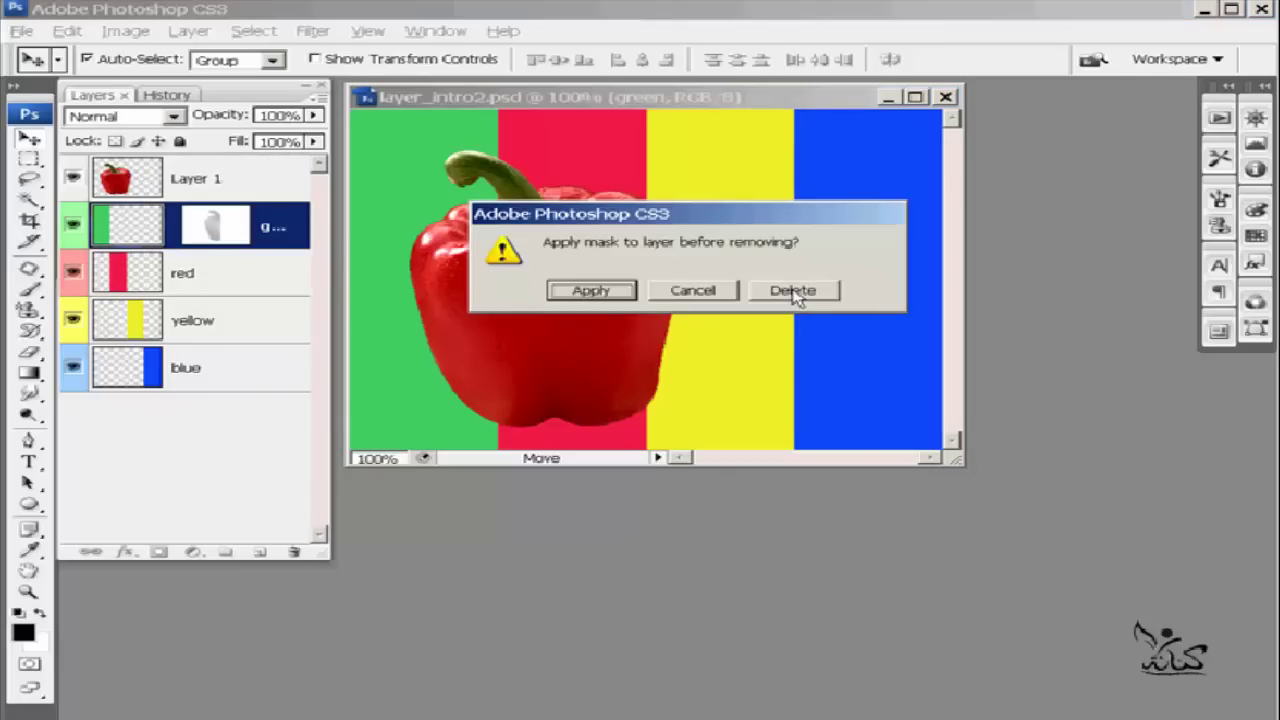
left_click(795, 291)
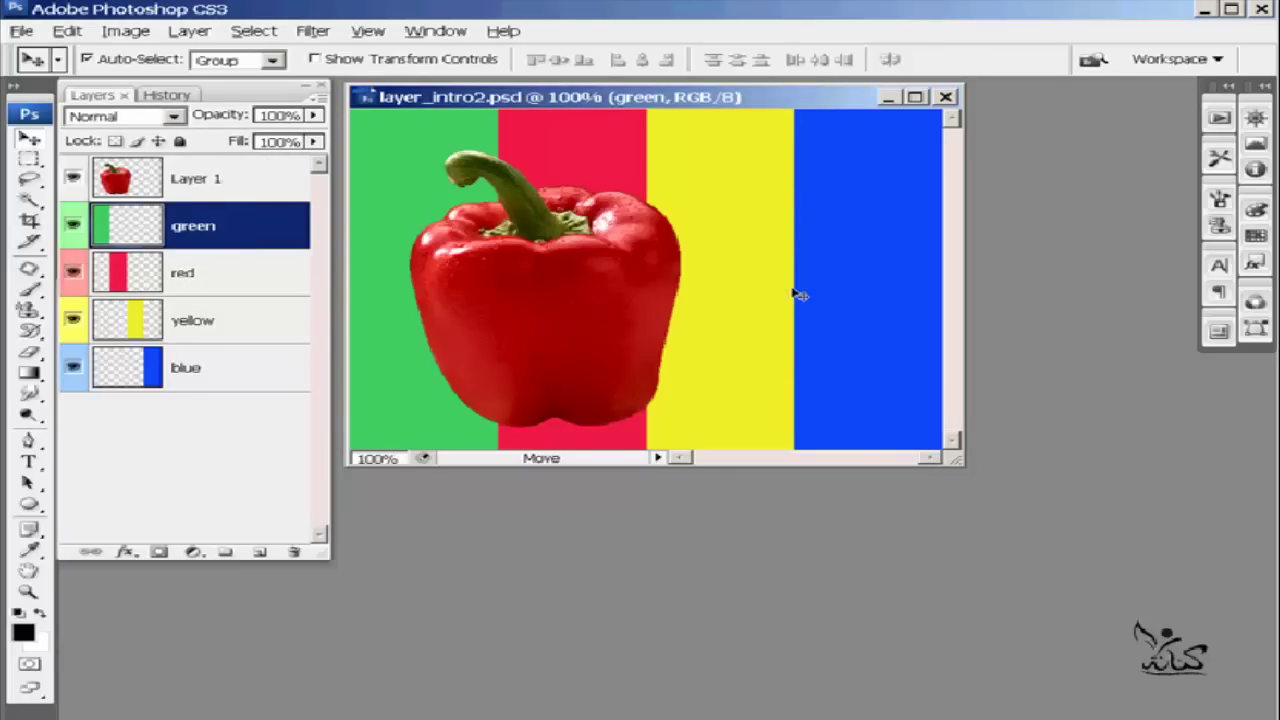